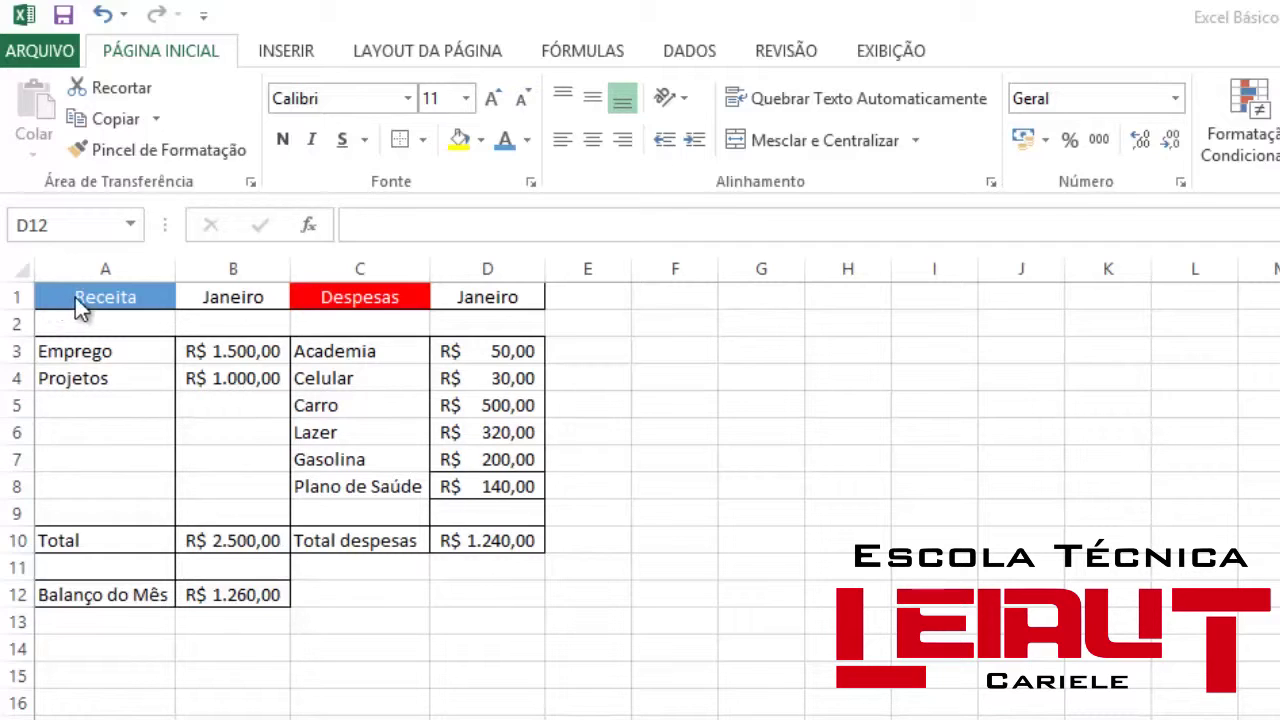
- Select the range A1:D8 holding the Receita and Despesas rows
left_click_drag(105, 297, 478, 482)
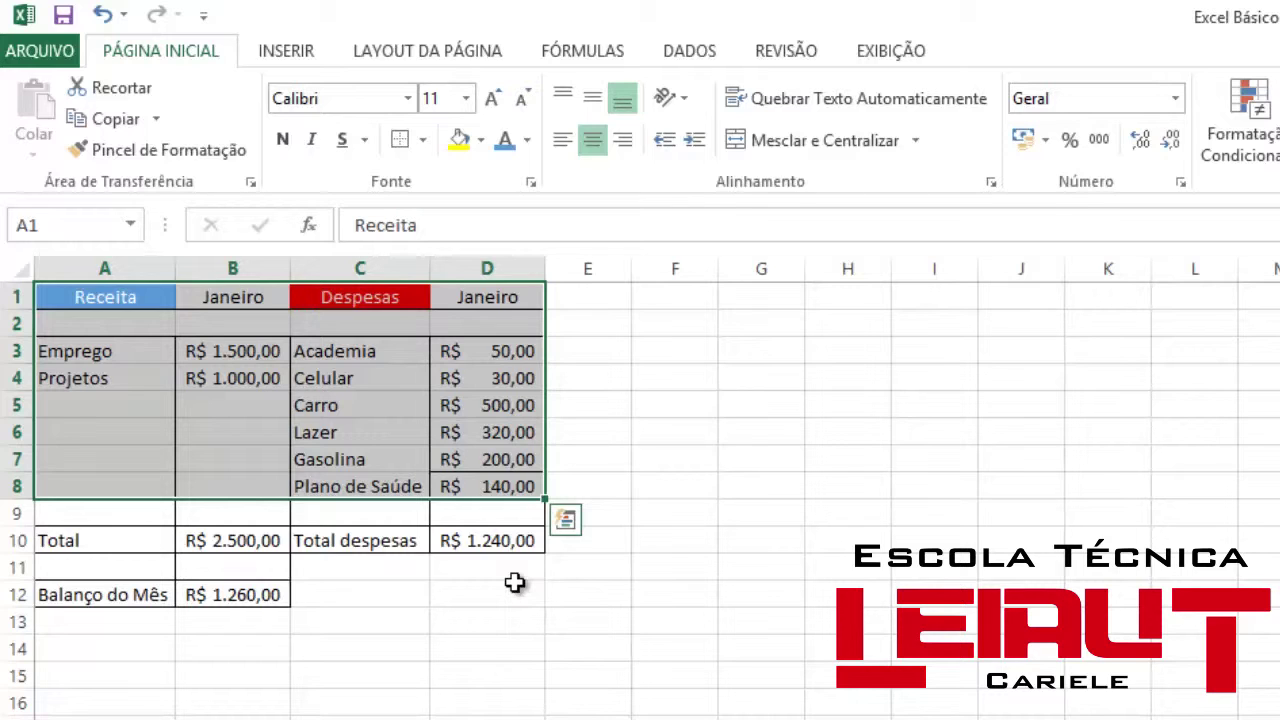
- Insert a 2D clustered column chart (Colunas Agrupadas) of the selected budget data
left_click(282, 60)
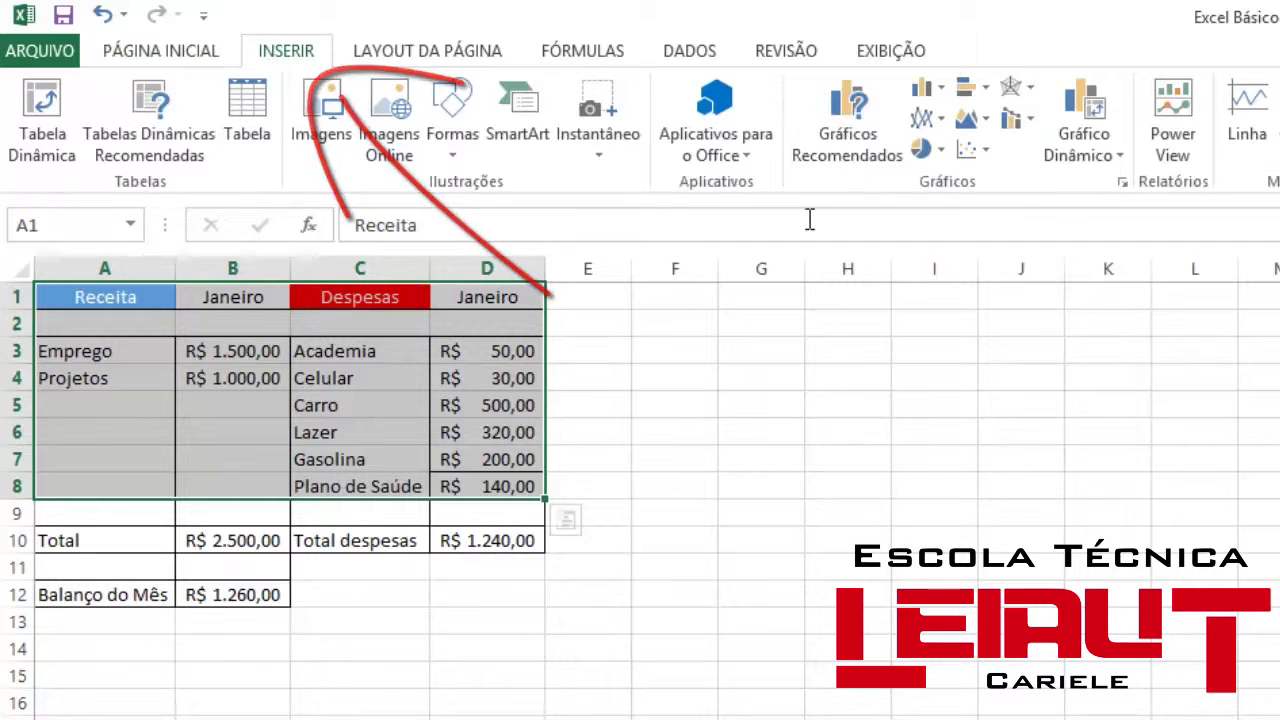
left_click(940, 90)
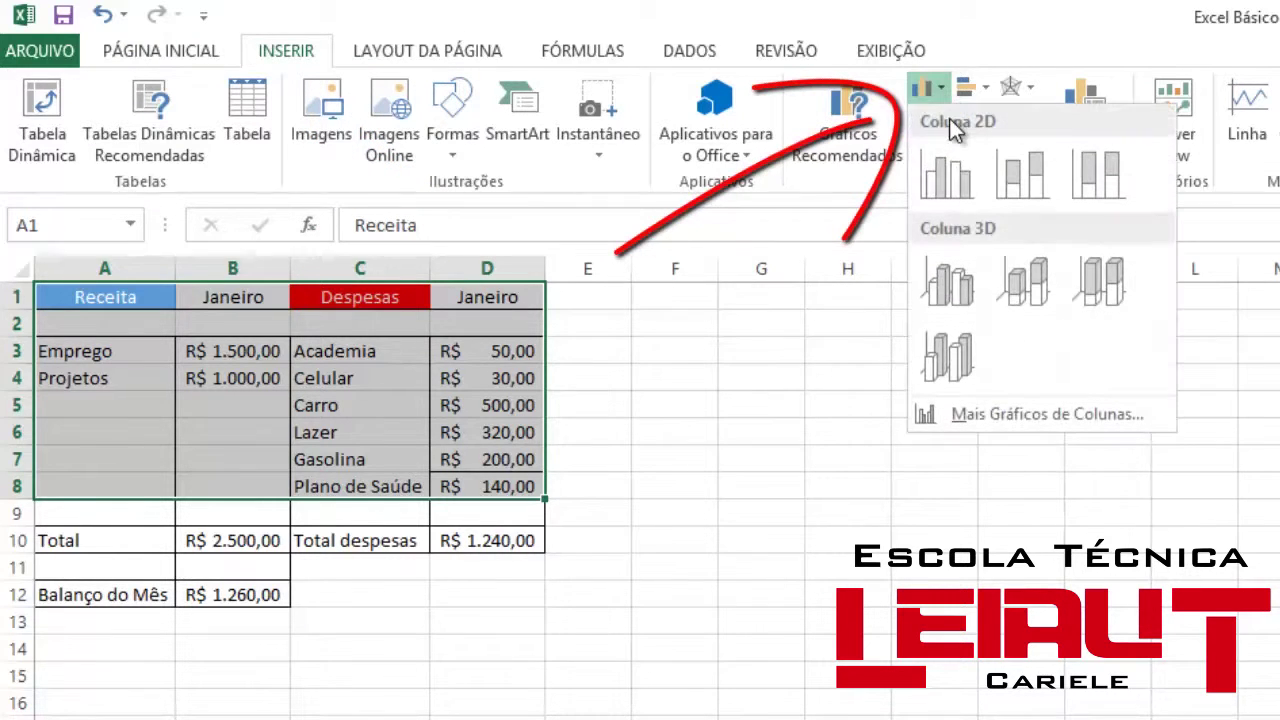
left_click(950, 92)
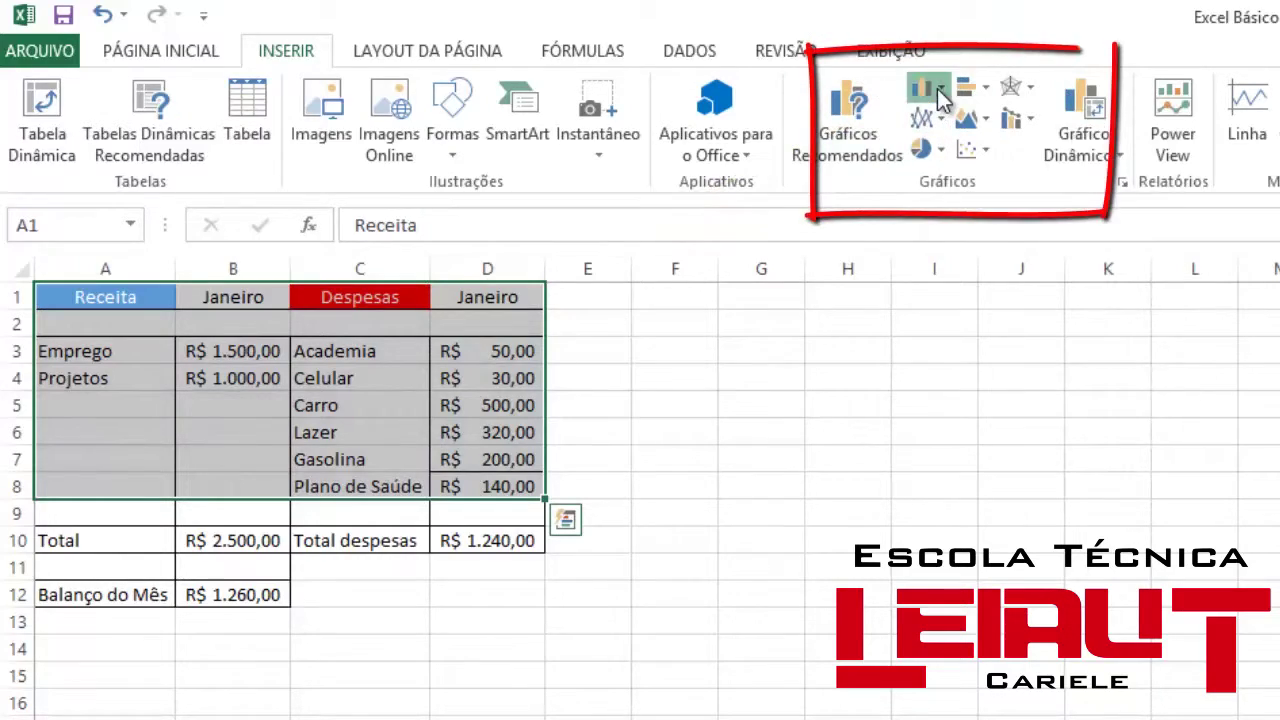
left_click(940, 92)
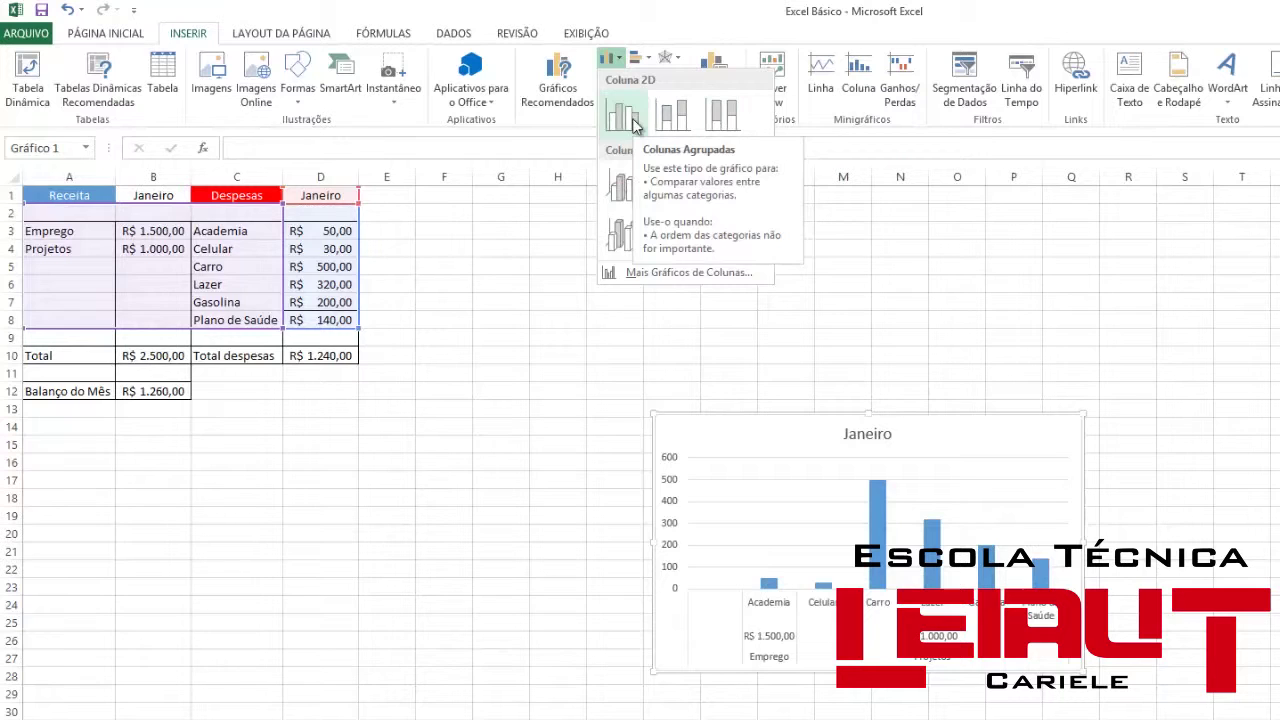
left_click(622, 116)
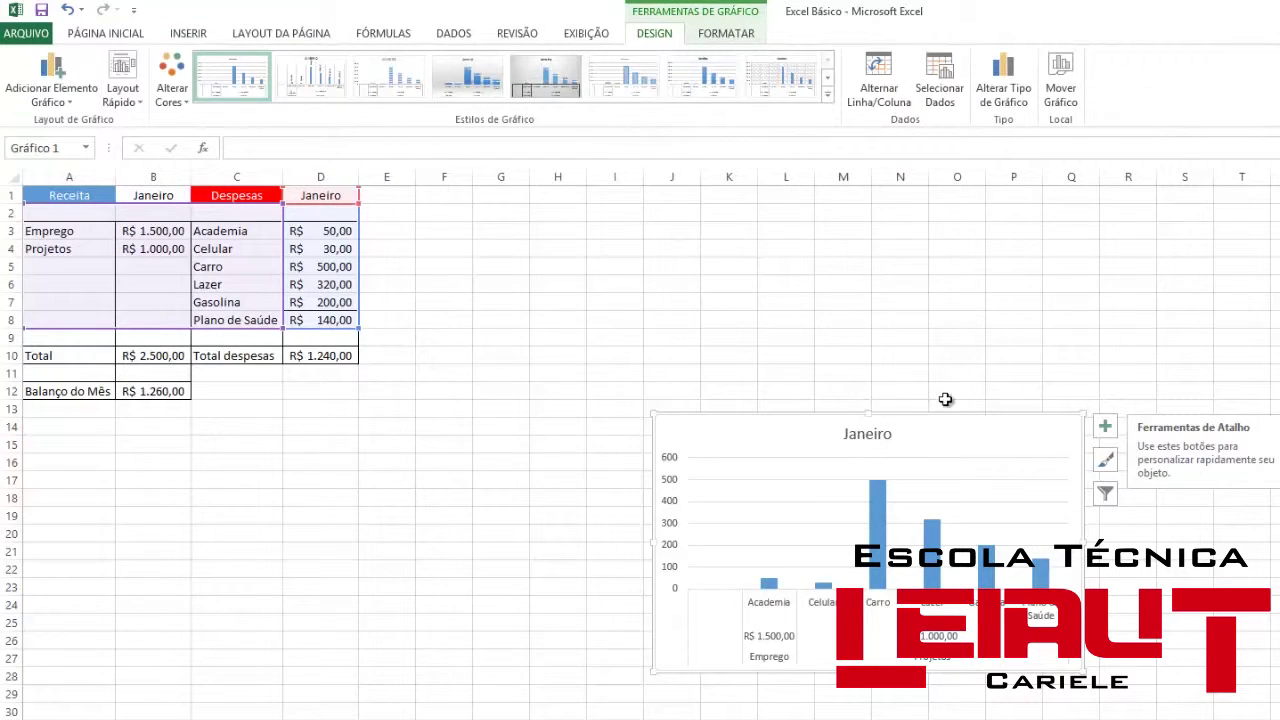
- Move the Janeiro chart beside the table near column E and enlarge it
left_click_drag(948, 405, 687, 191)
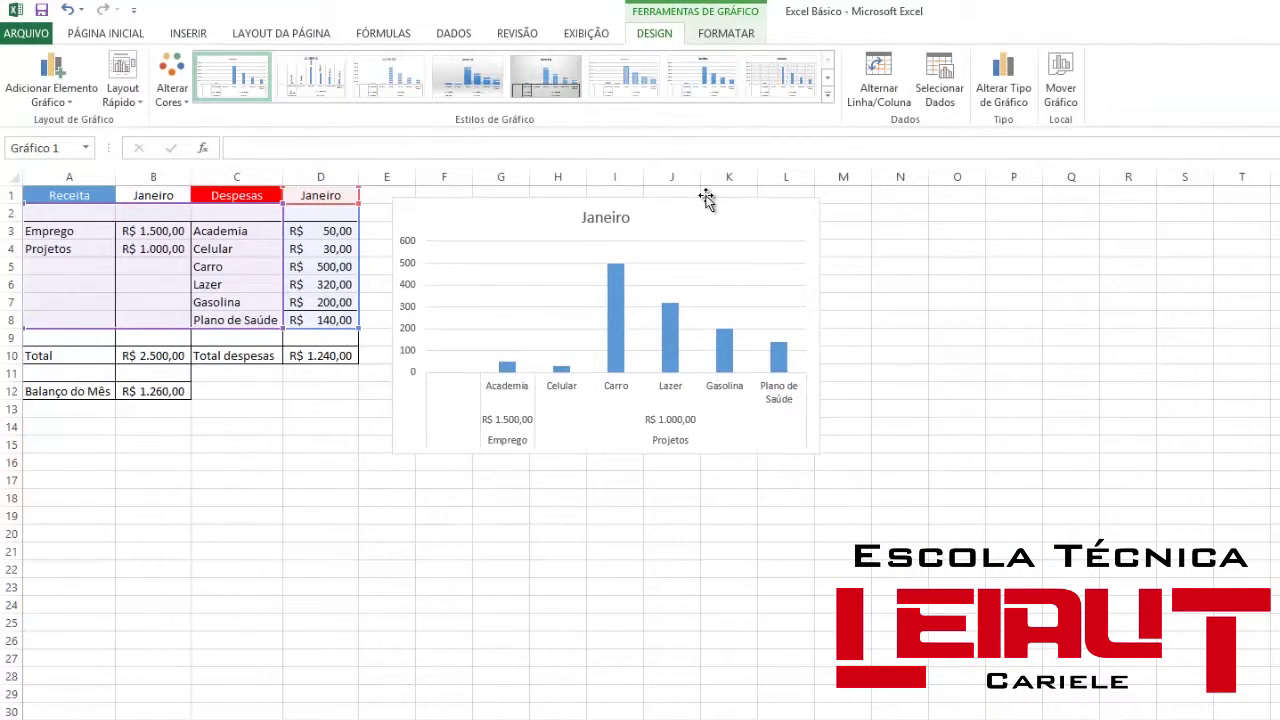
left_click_drag(817, 453, 1097, 537)
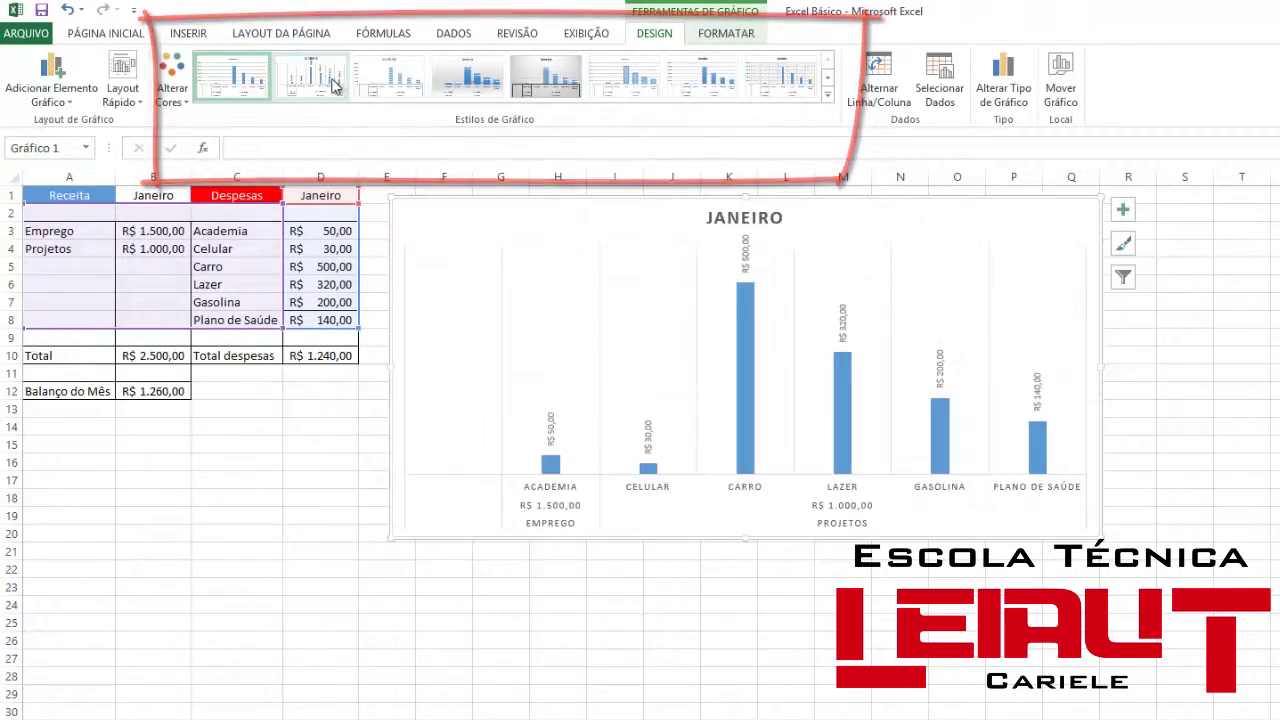
- Apply chart Estilo 3 with striped blue columns, leaving the colour scheme unchanged
left_click(392, 96)
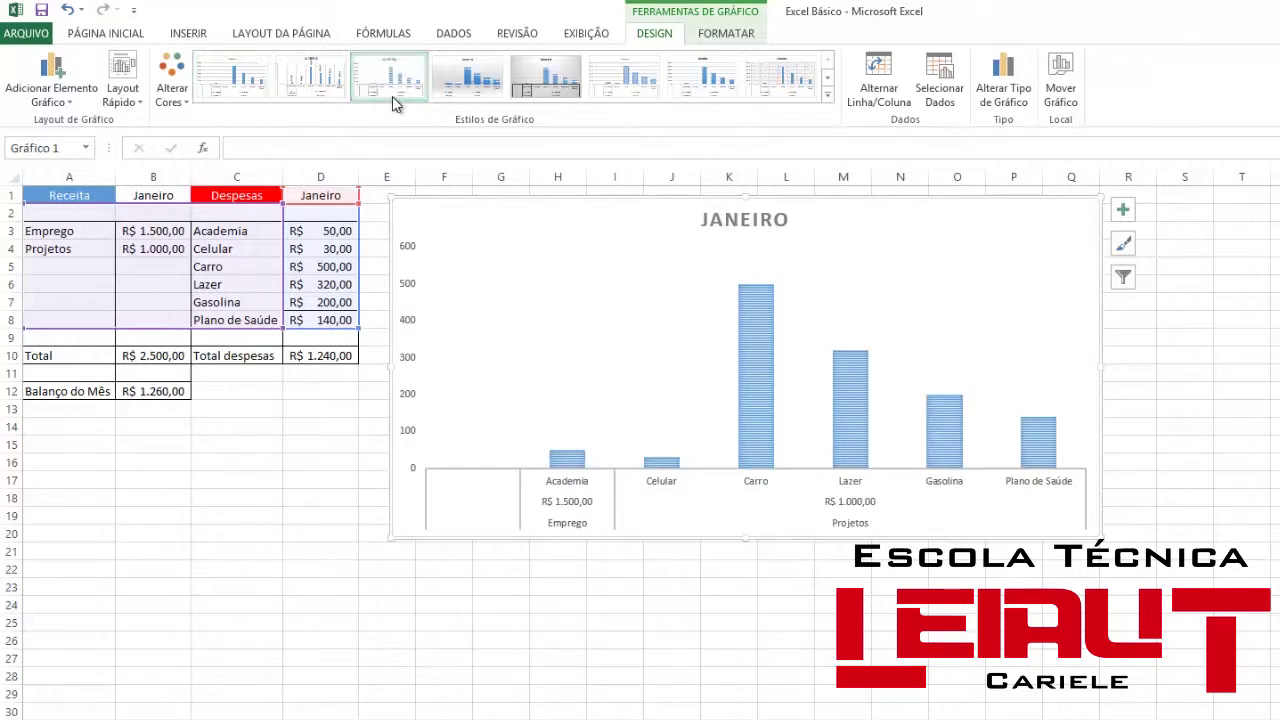
left_click(180, 92)
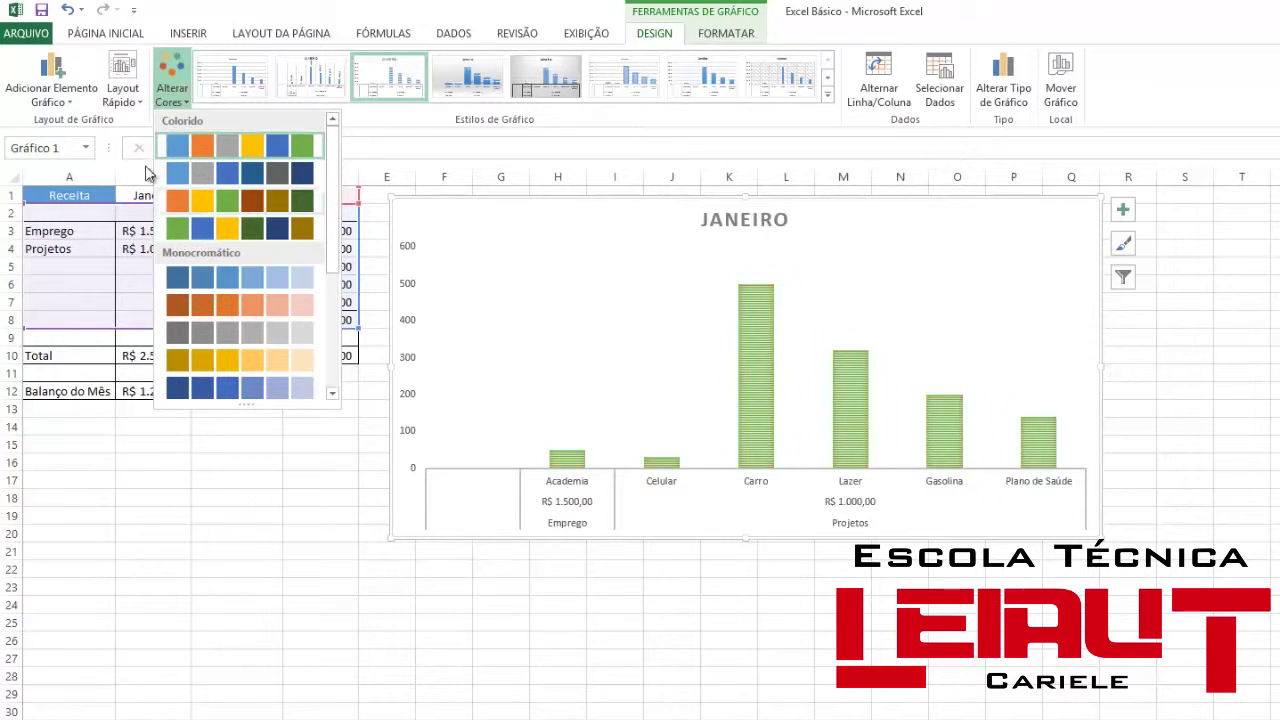
left_click(95, 104)
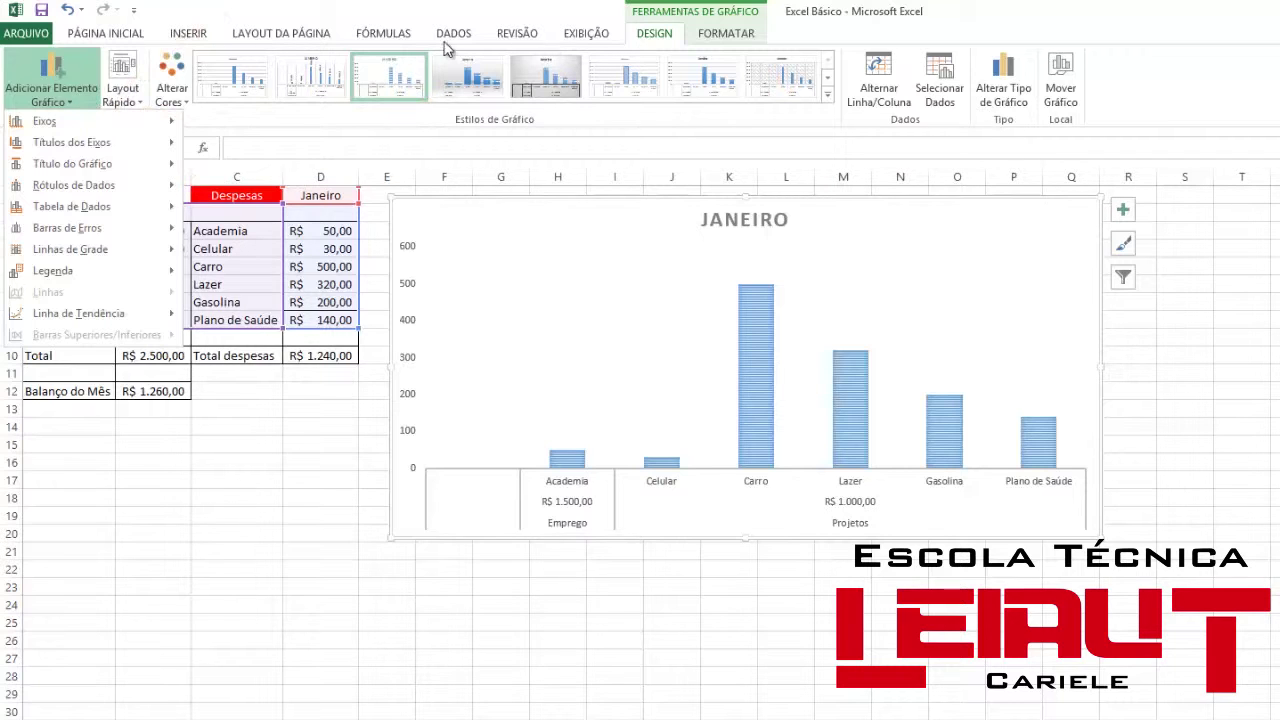
left_click(843, 24)
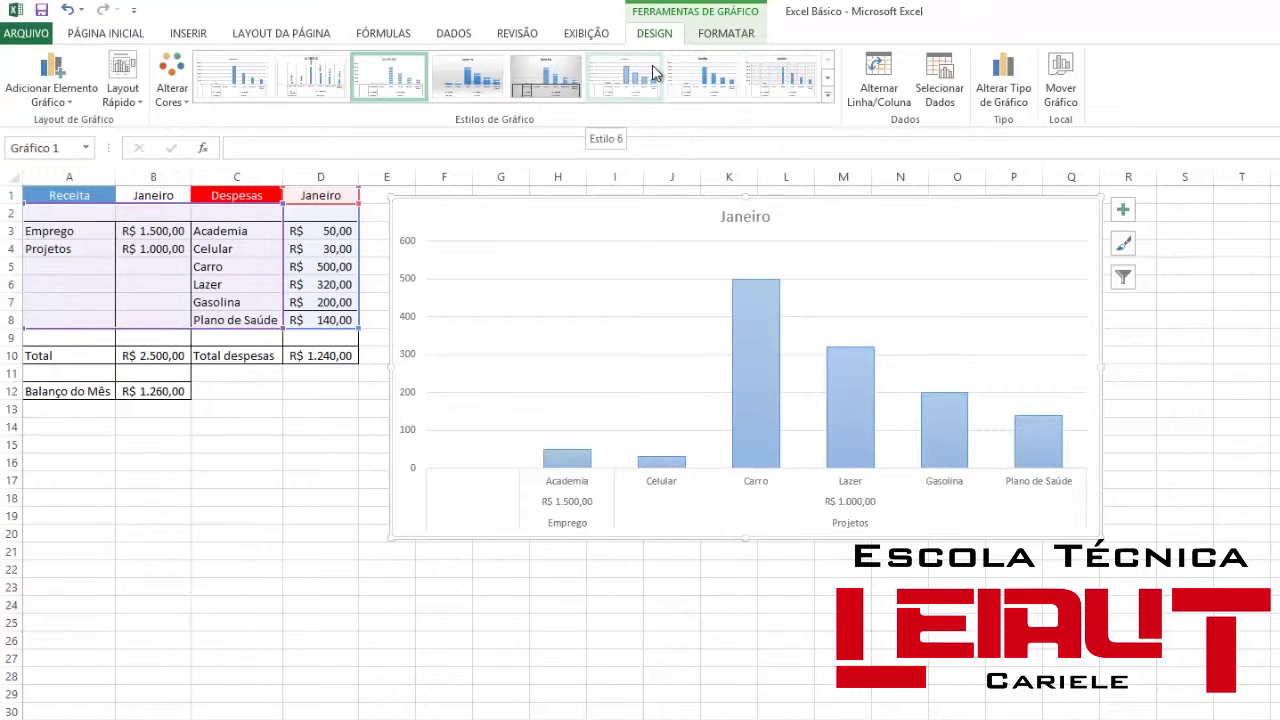
left_click(583, 84)
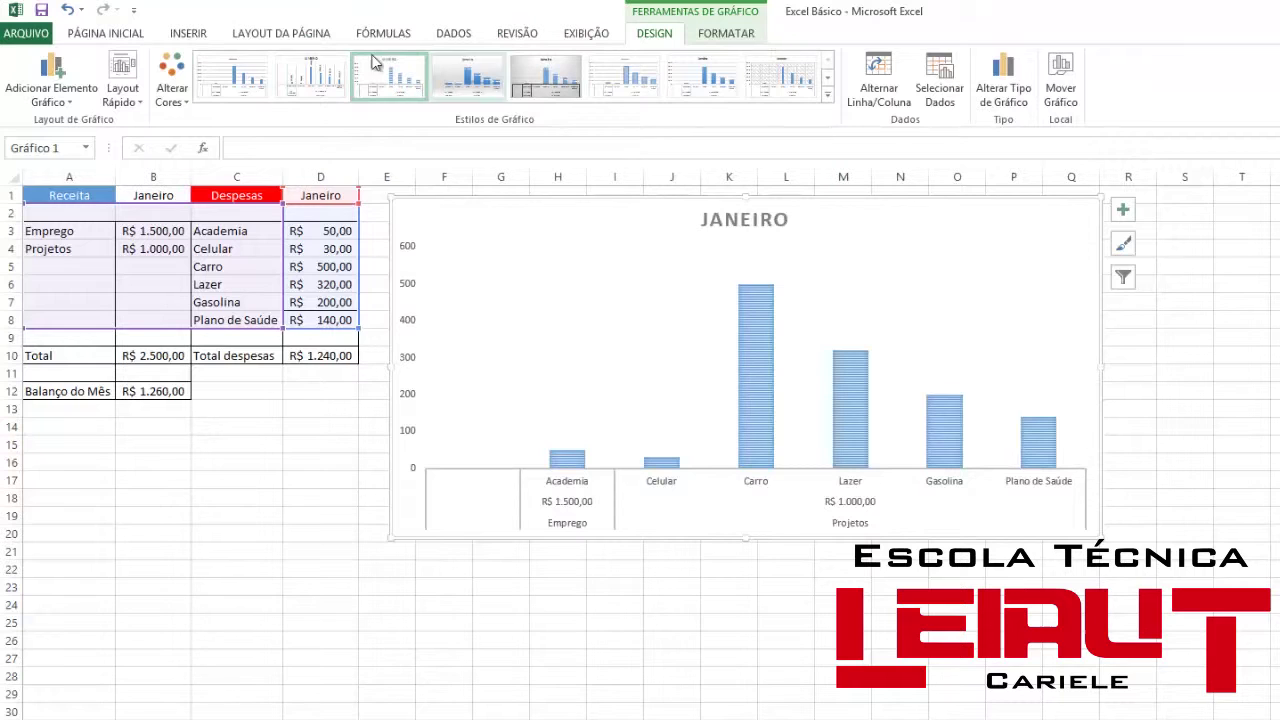
left_click(75, 93)
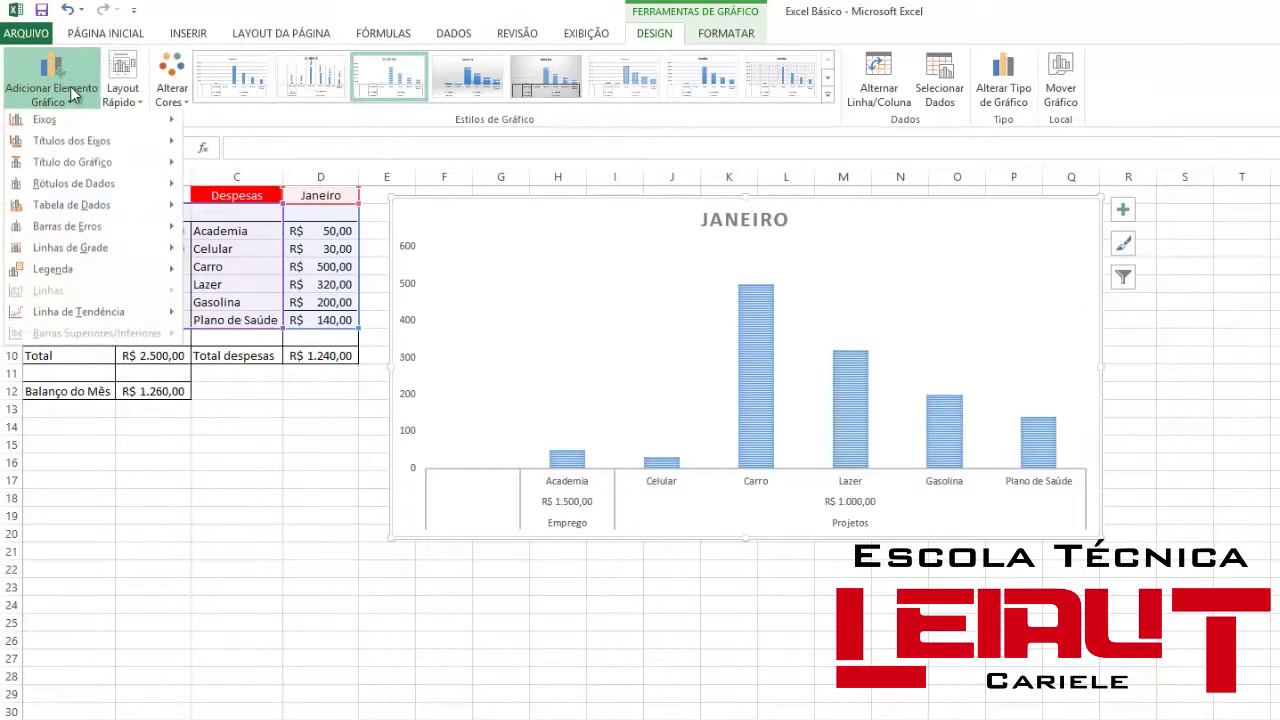
mouse_move(150, 121)
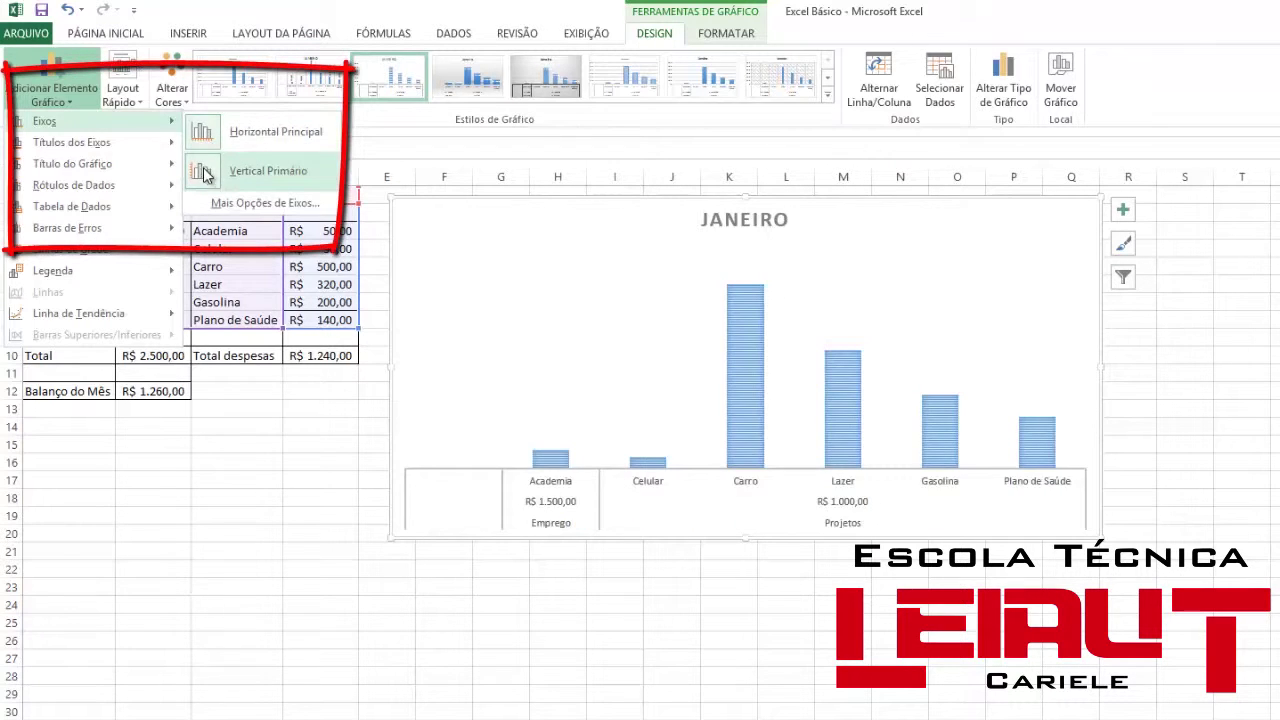
mouse_move(115, 148)
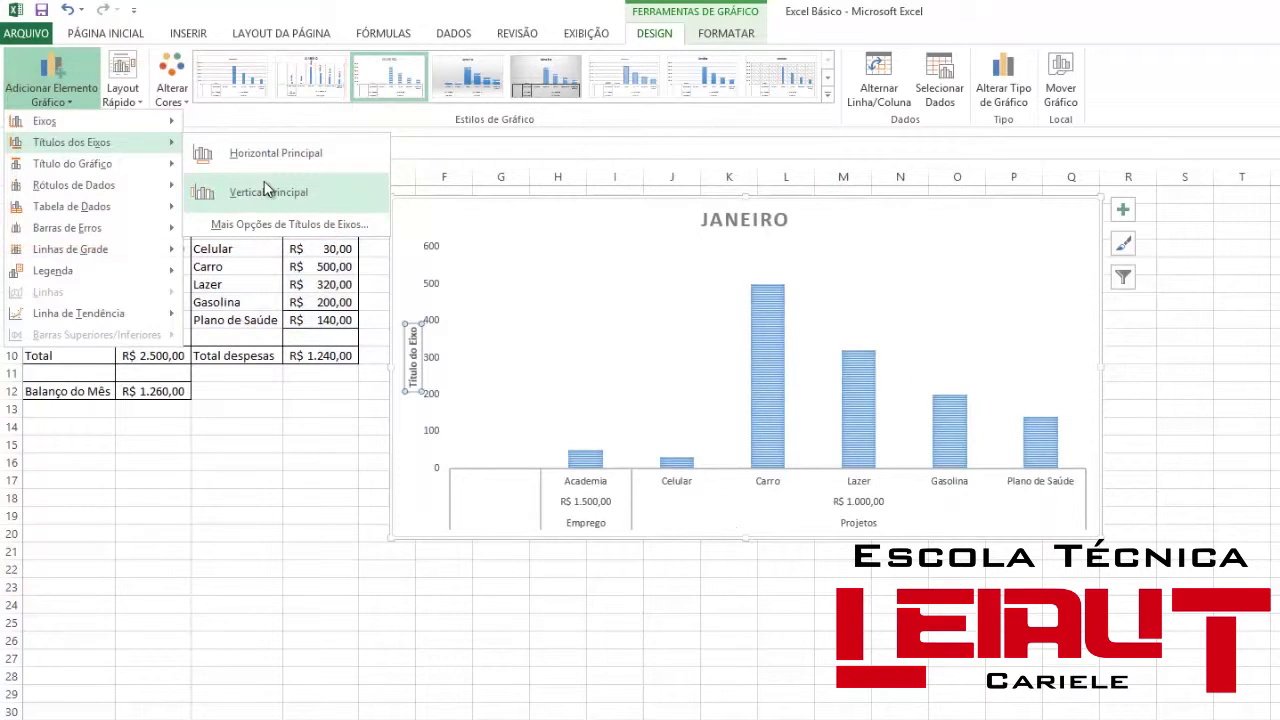
mouse_move(93, 168)
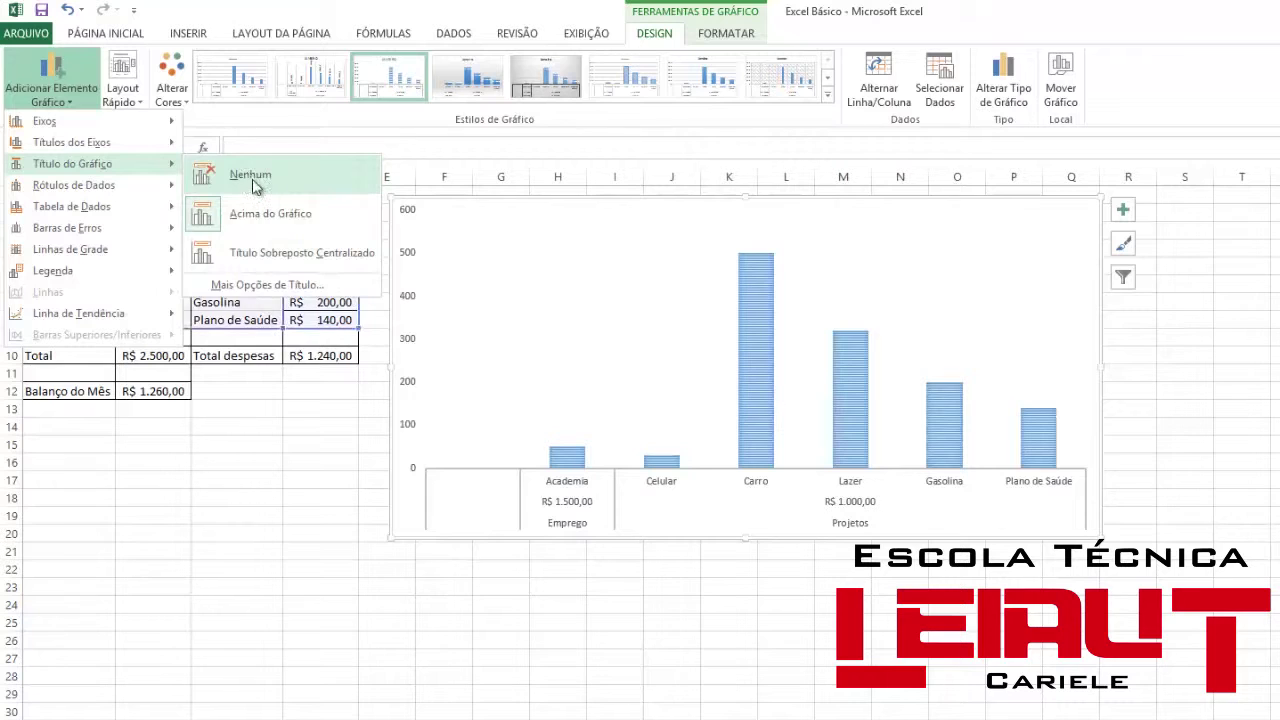
mouse_move(150, 186)
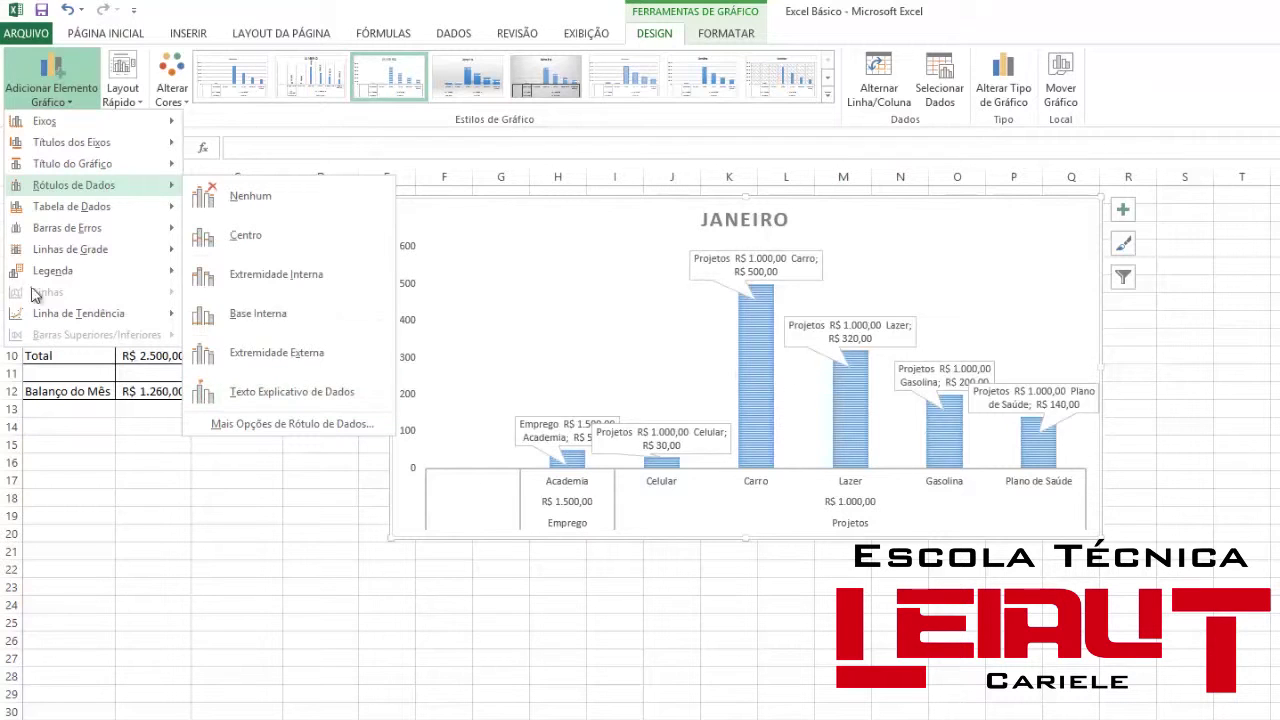
left_click(1128, 288)
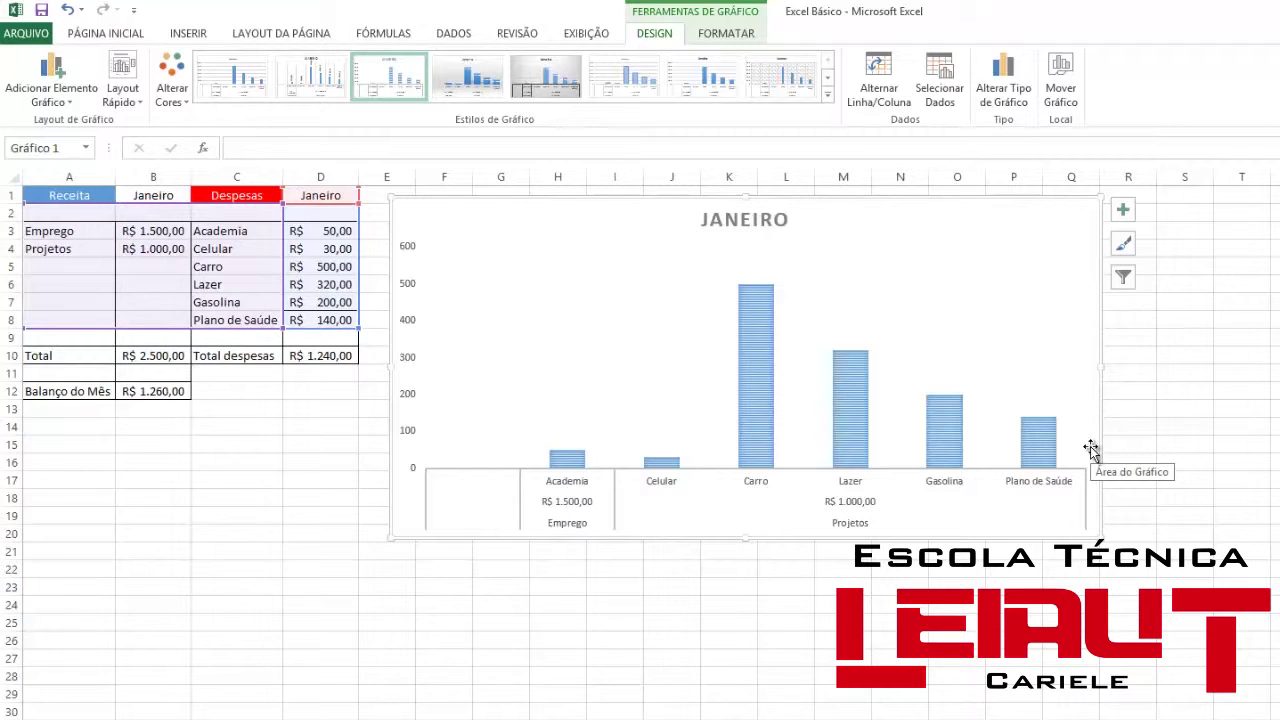
- Use Alternar Linha/Coluna so each expense appears as a separate coloured column
left_click(897, 100)
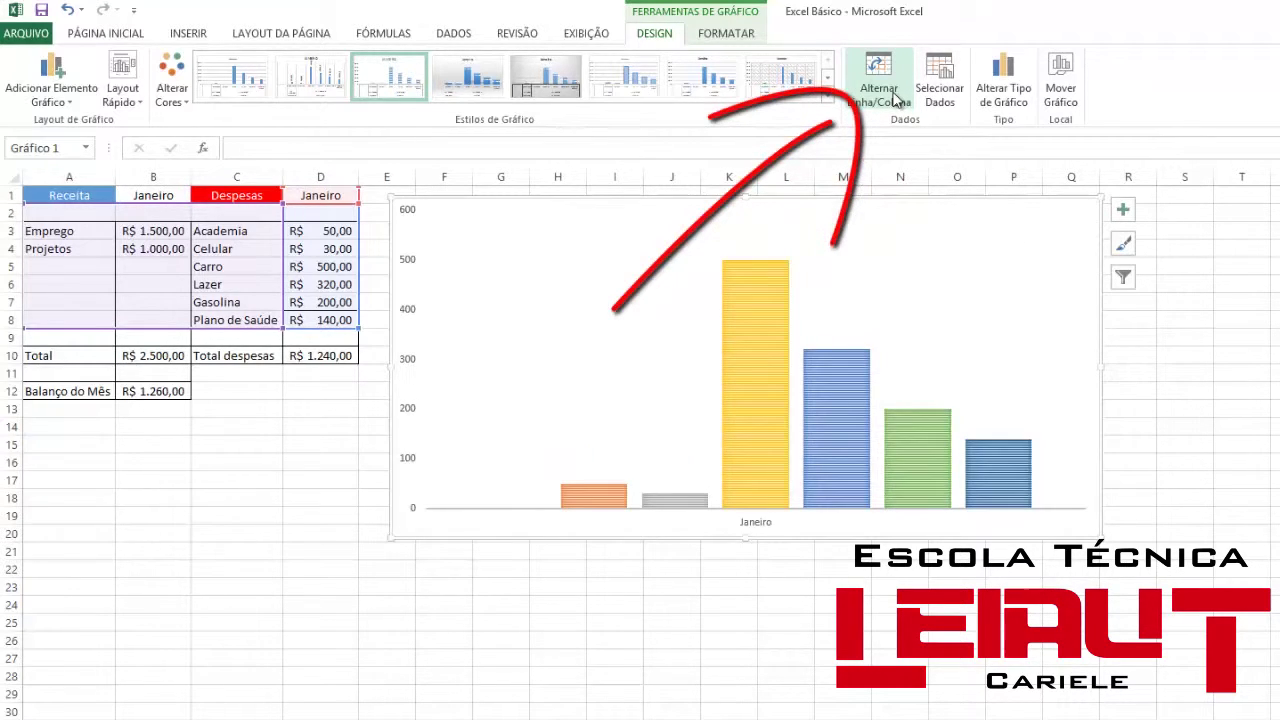
left_click(897, 100)
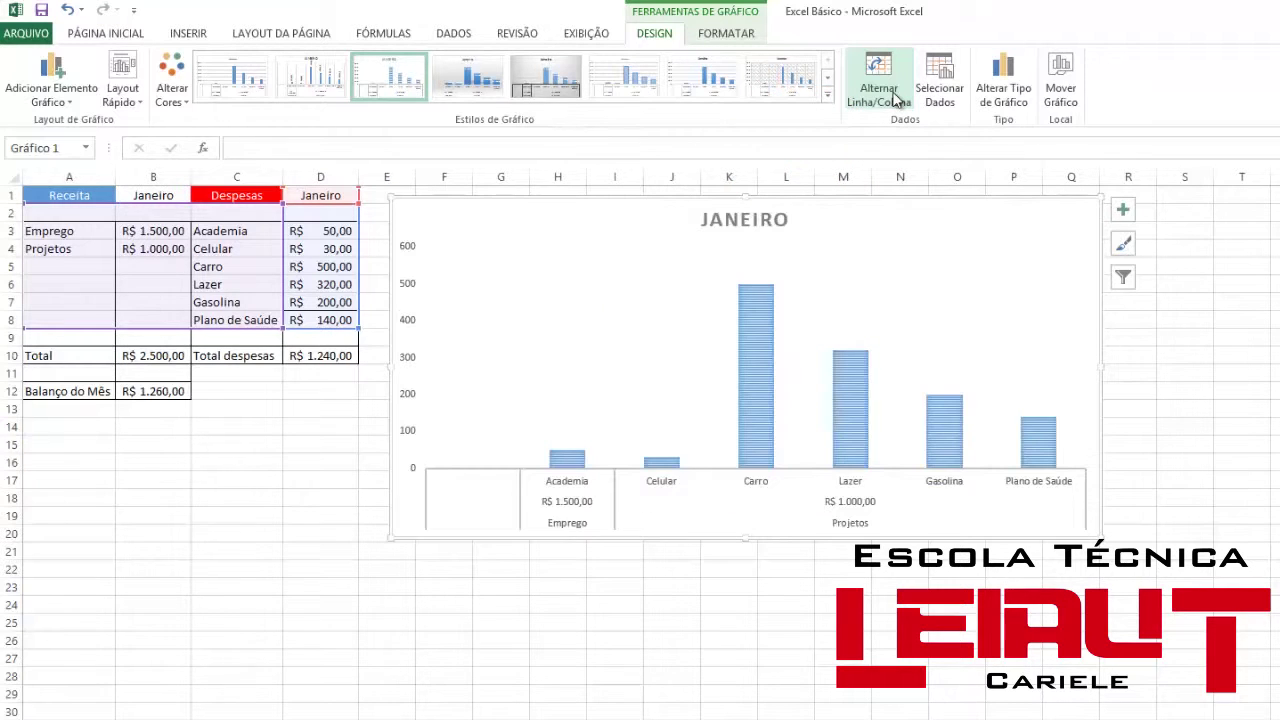
left_click(897, 100)
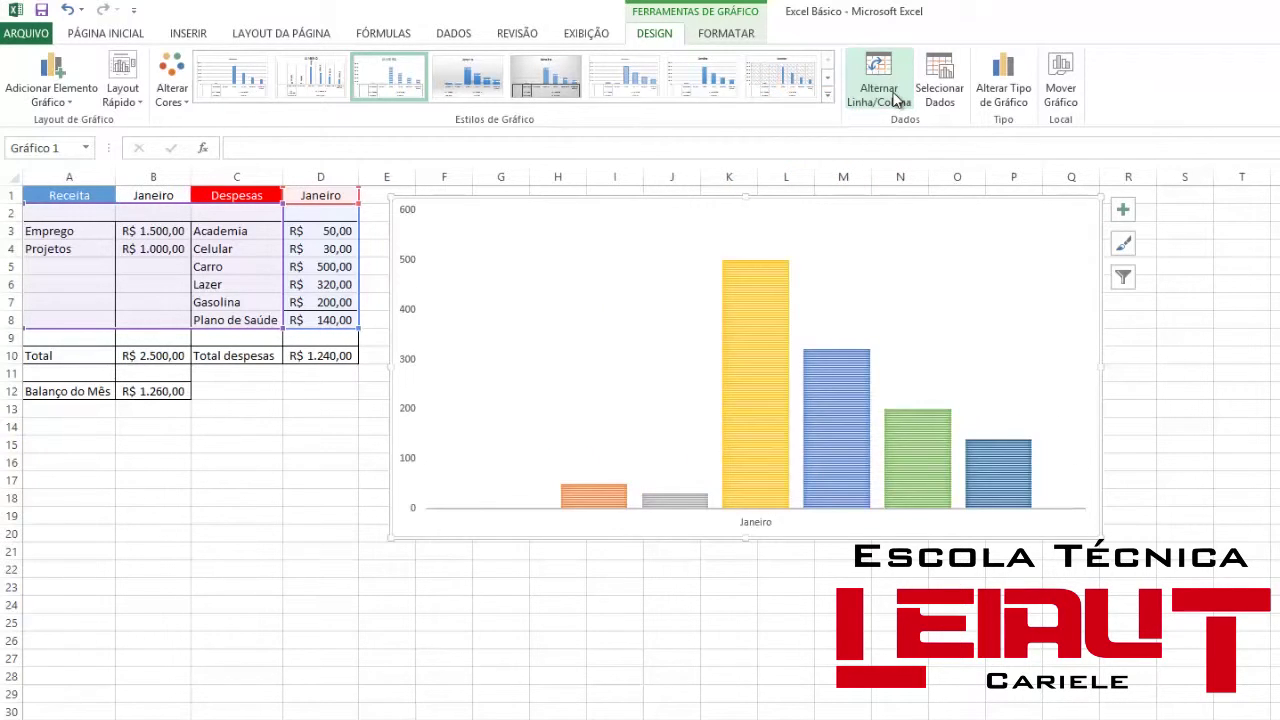
left_click(897, 100)
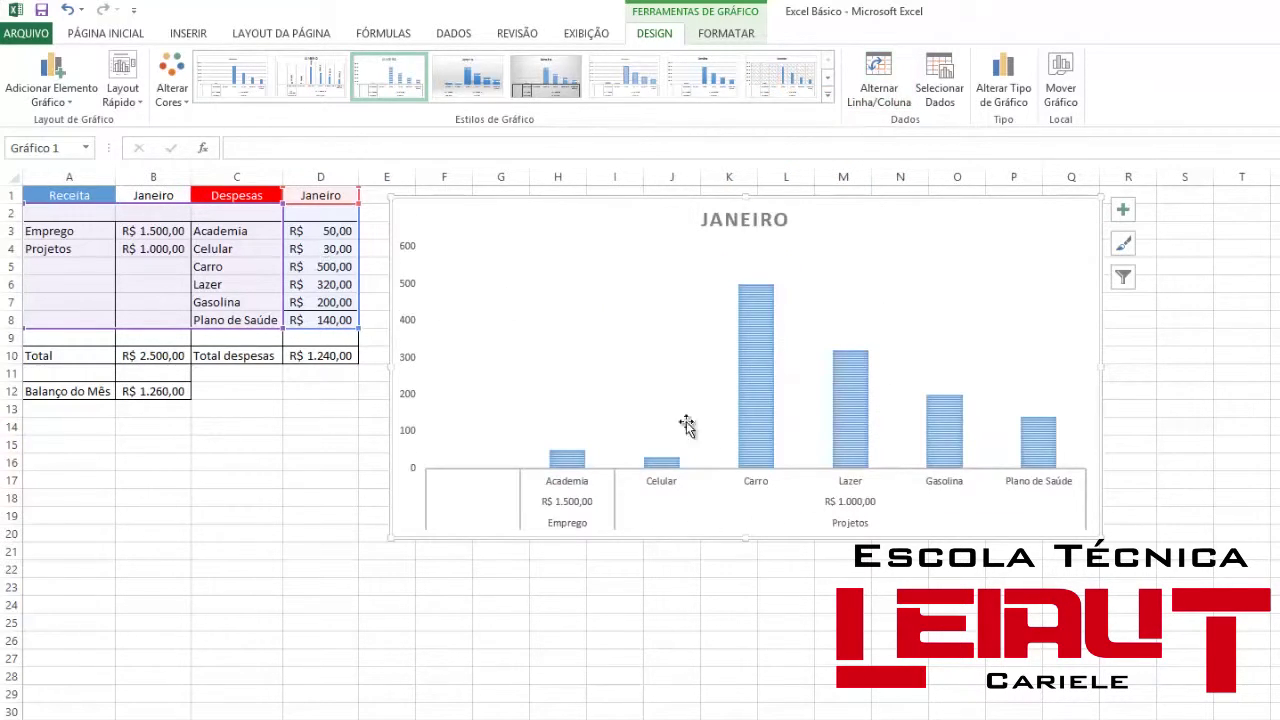
left_click(897, 100)
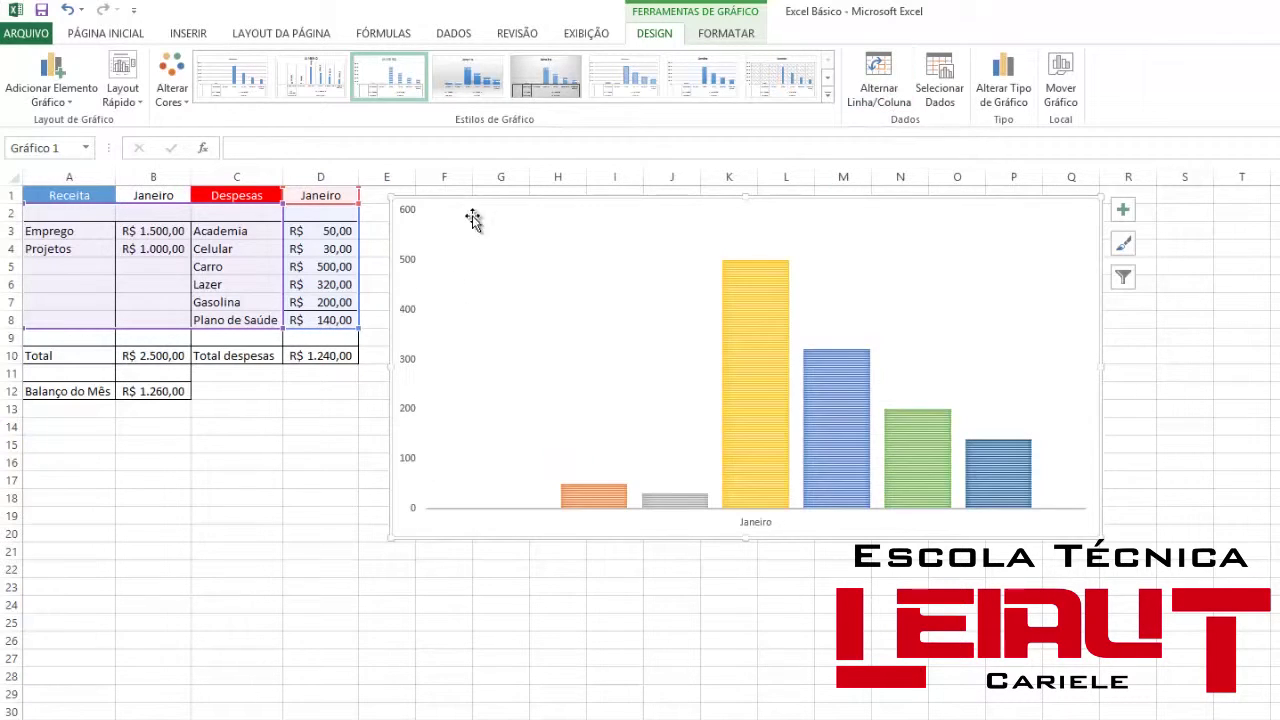
mouse_move(758, 398)
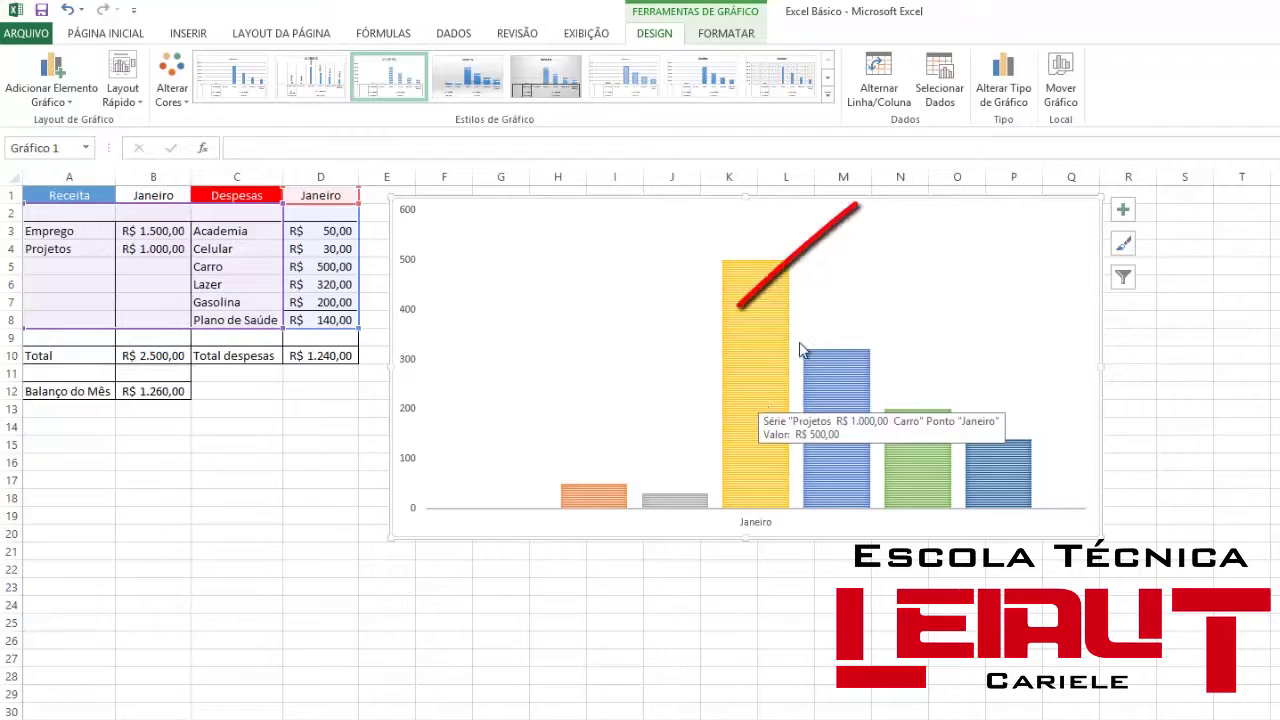
- Change the chart to a flat 2D Pizza and swap rows/columns so expenses become slices
left_click(999, 100)
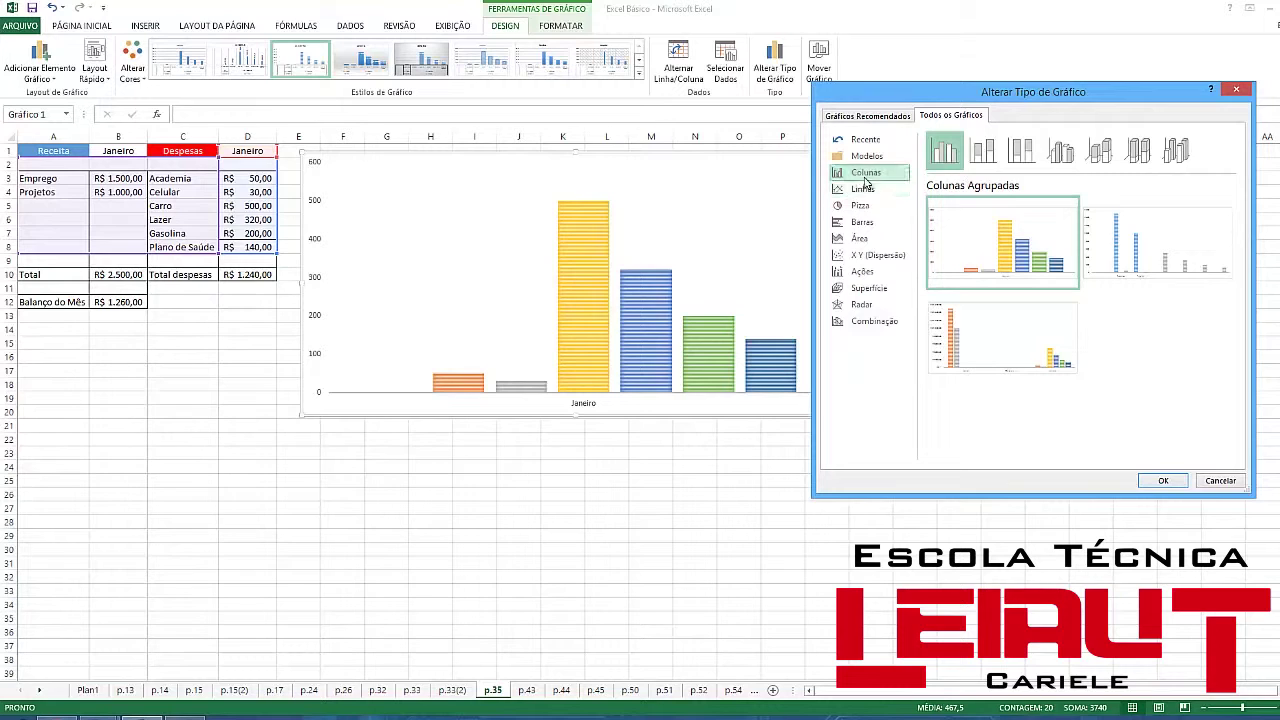
left_click(873, 207)
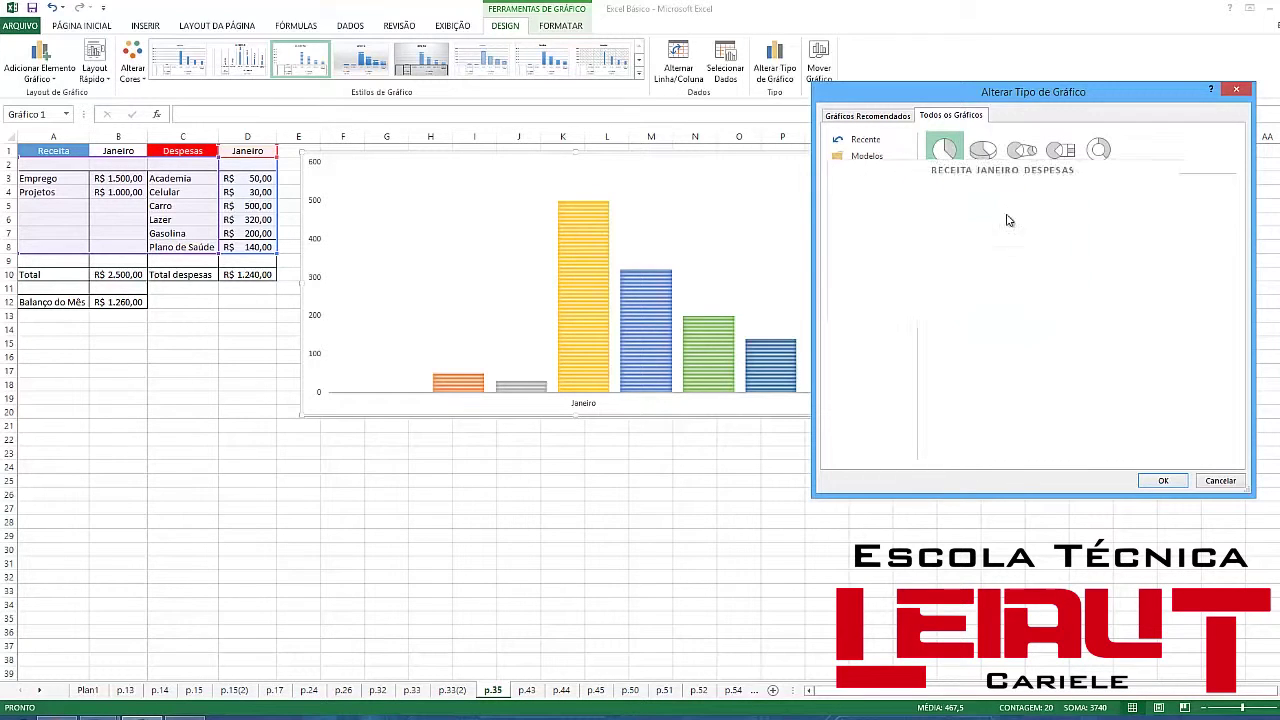
left_click(980, 155)
left_click(945, 157)
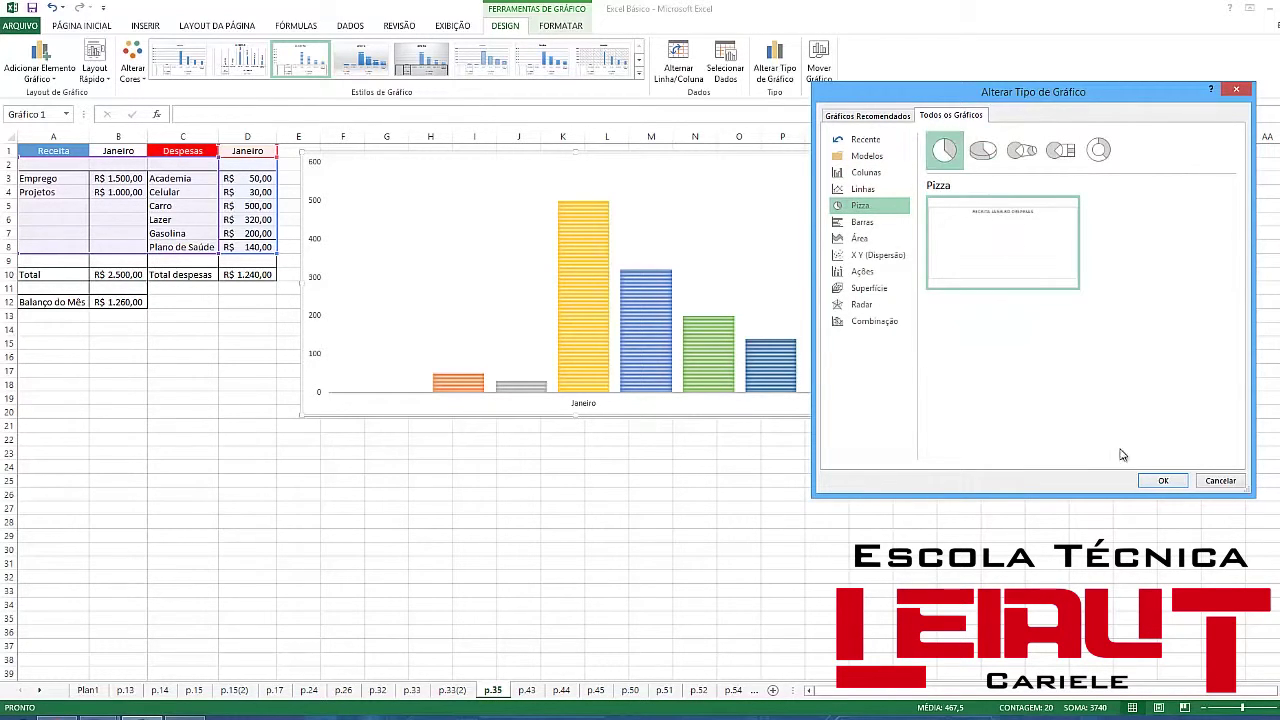
left_click(1159, 481)
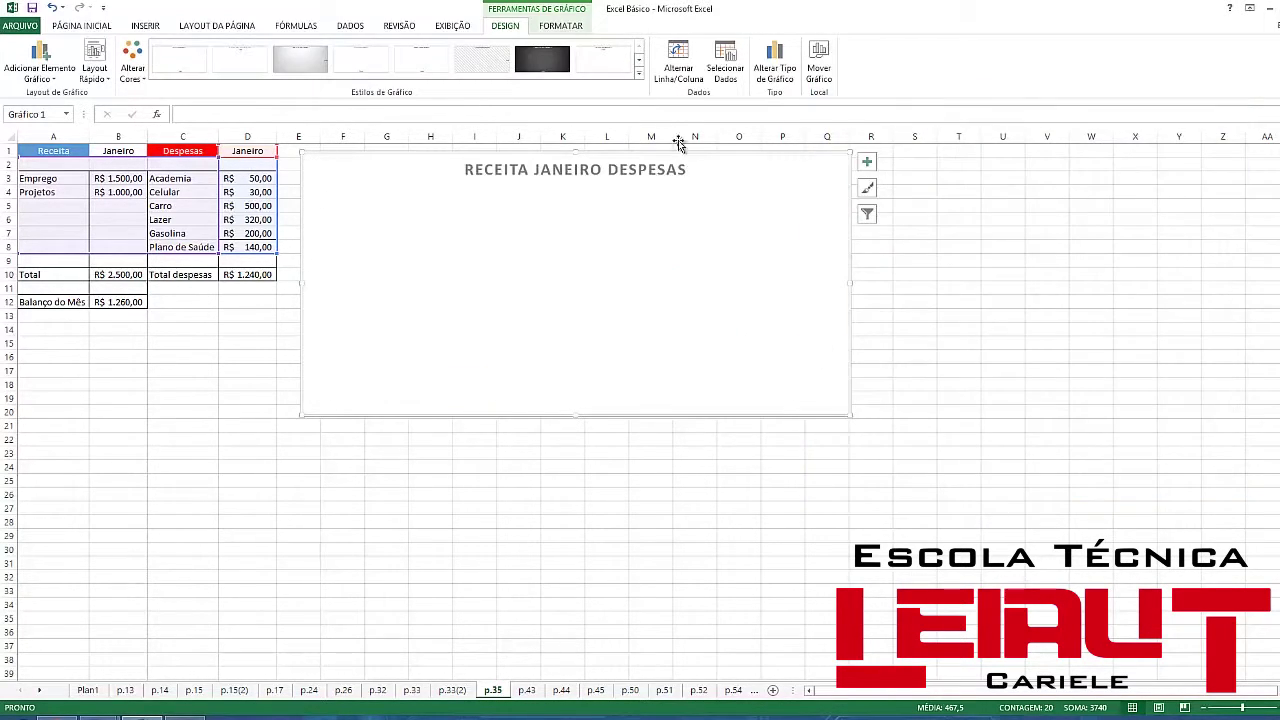
left_click(674, 75)
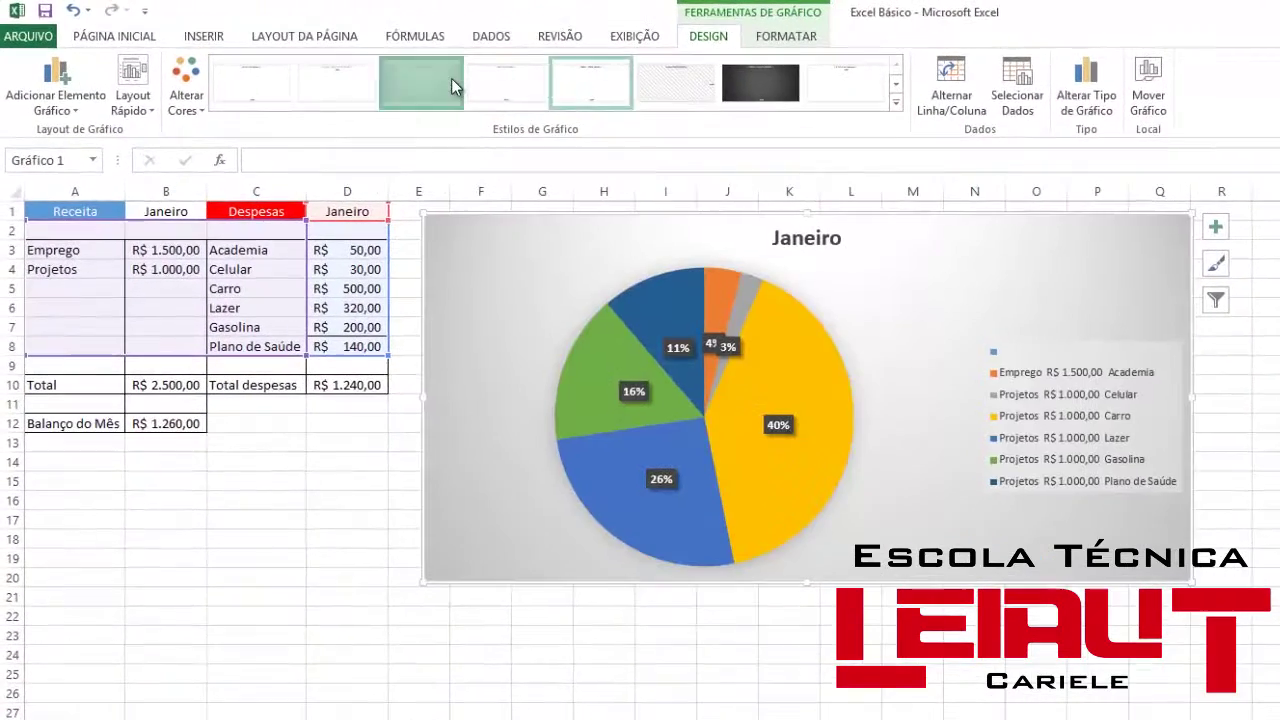
- Apply the third chart style, a grey gradient with percentage labels, then deselect the chart
left_click(438, 105)
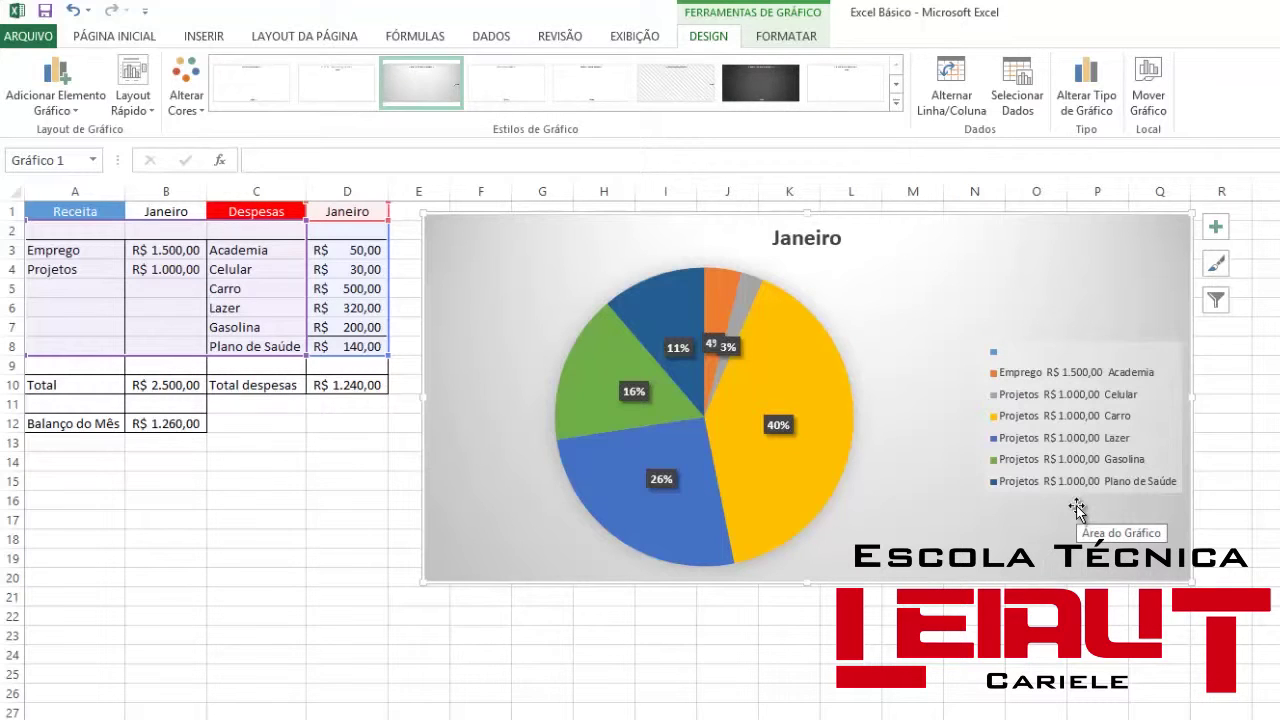
key("Escape")
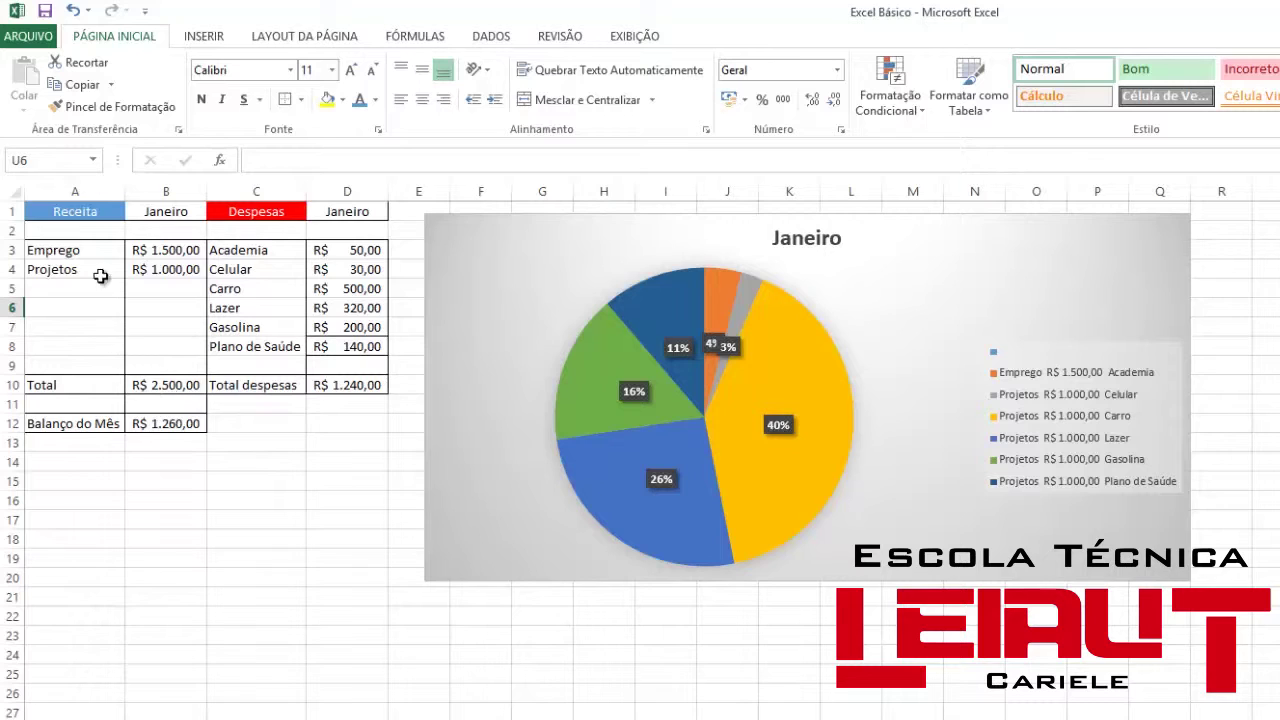
- Select A1:D1 plus A10:D10 and insert a flat 2D pie chart from them
mouse_move(80, 219)
left_mouse_down()
mouse_move(181, 228)
mouse_move(331, 215)
left_mouse_up()
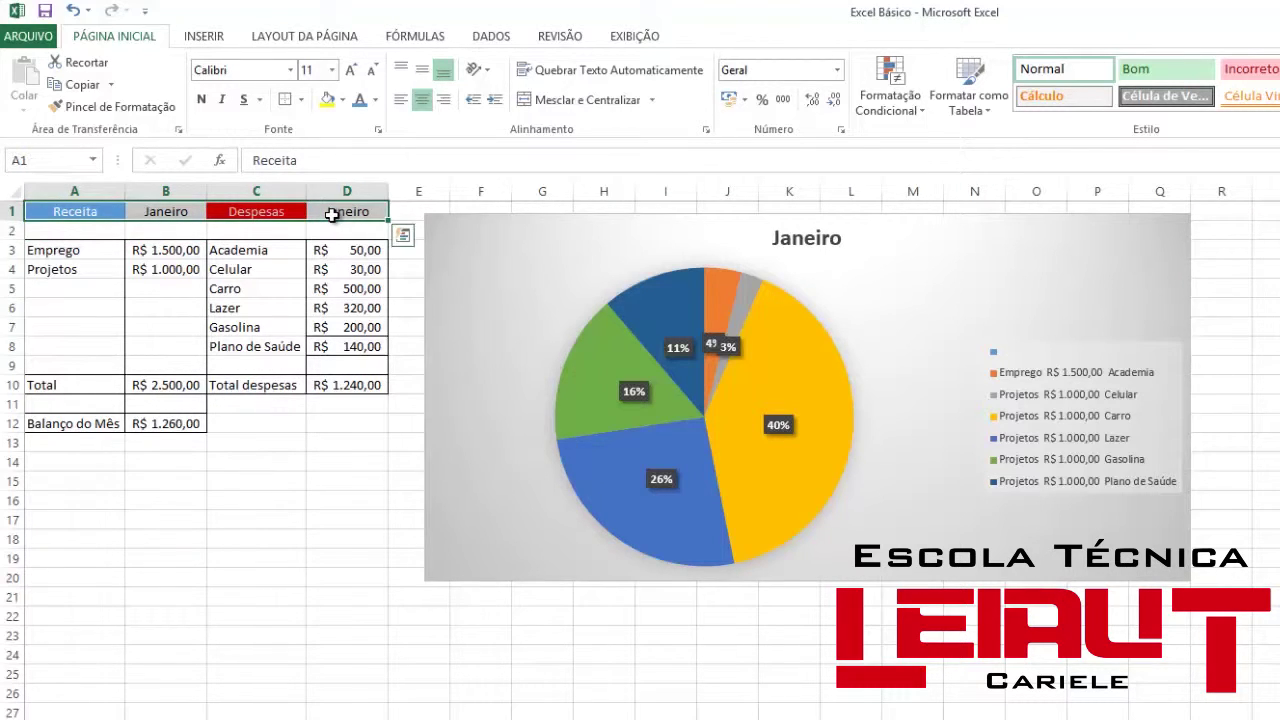
left_click_drag(50, 385, 348, 385, "ctrl")
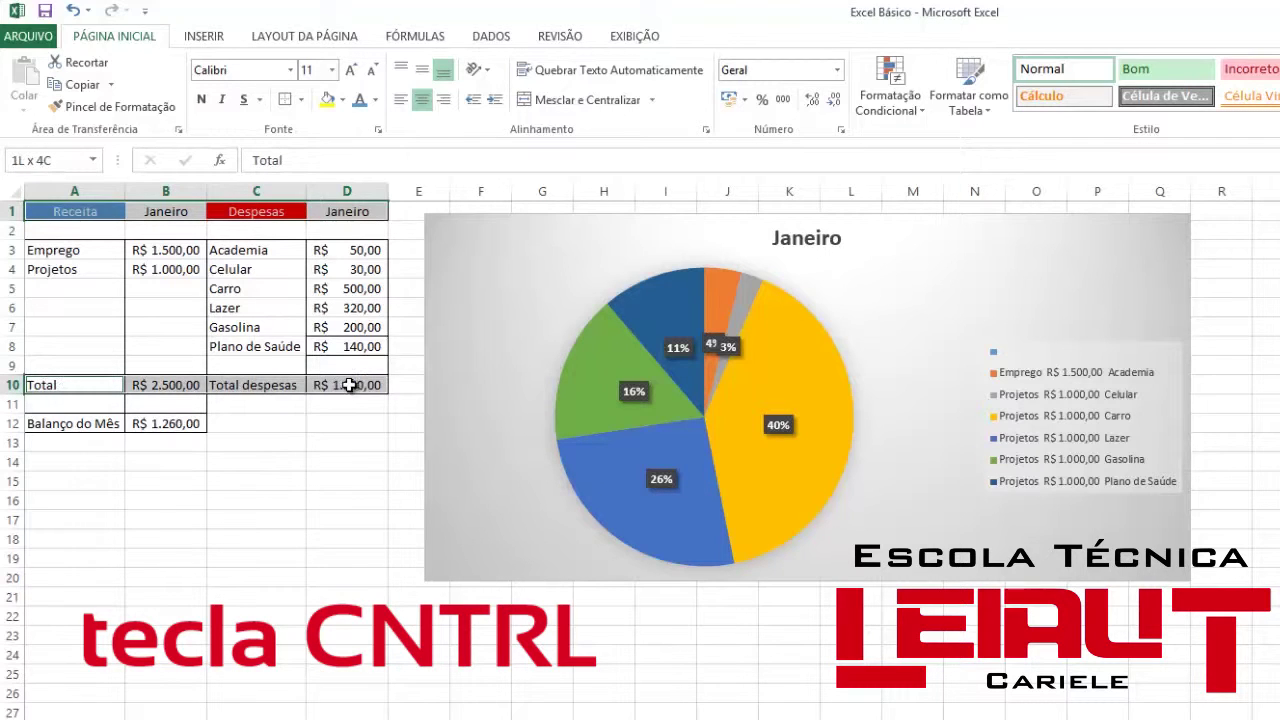
left_click(204, 37)
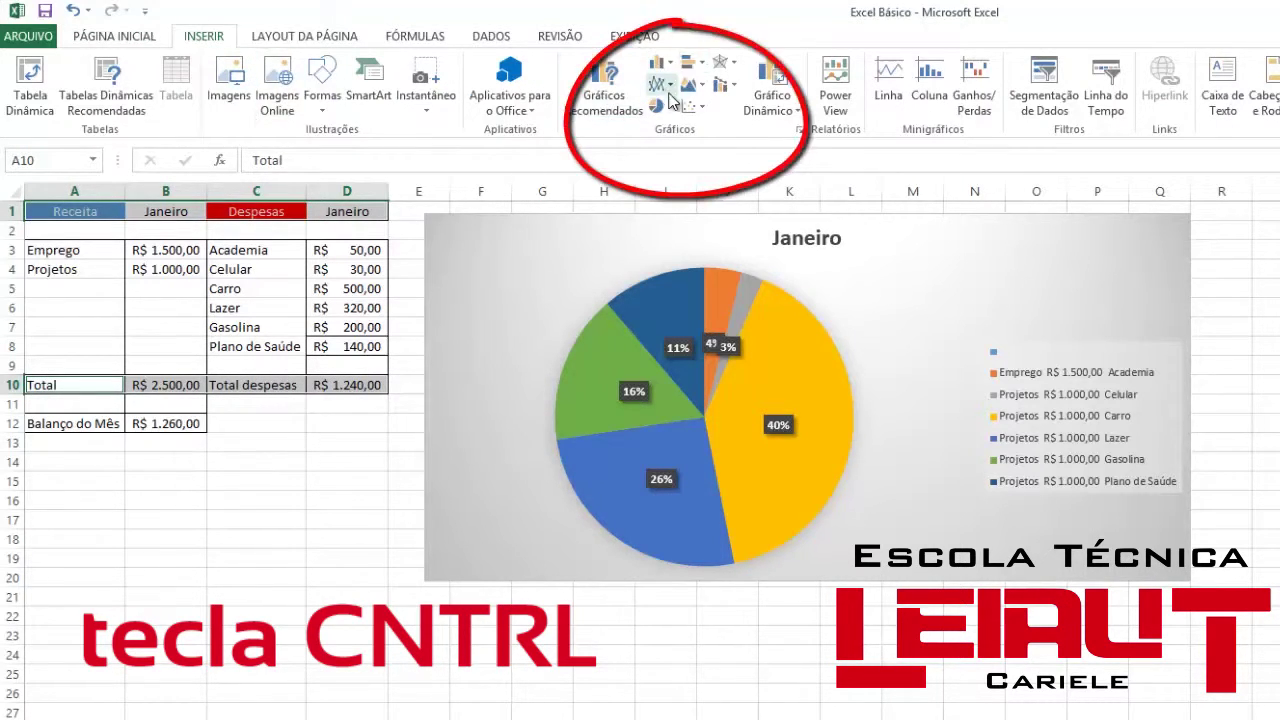
left_click(660, 106)
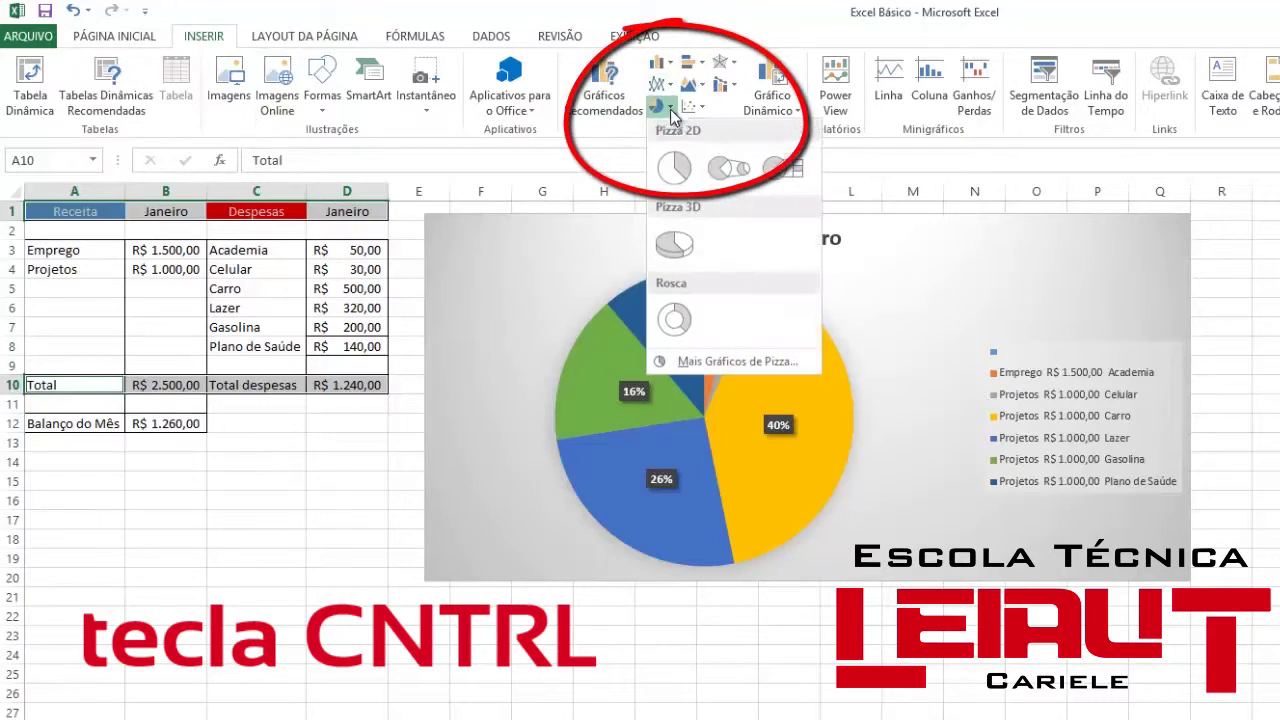
left_click(675, 170)
- Place the Total pie right of Janeiro, enlarge it, and apply the grey-gradient style
left_click_drag(985, 500, 1279, 286)
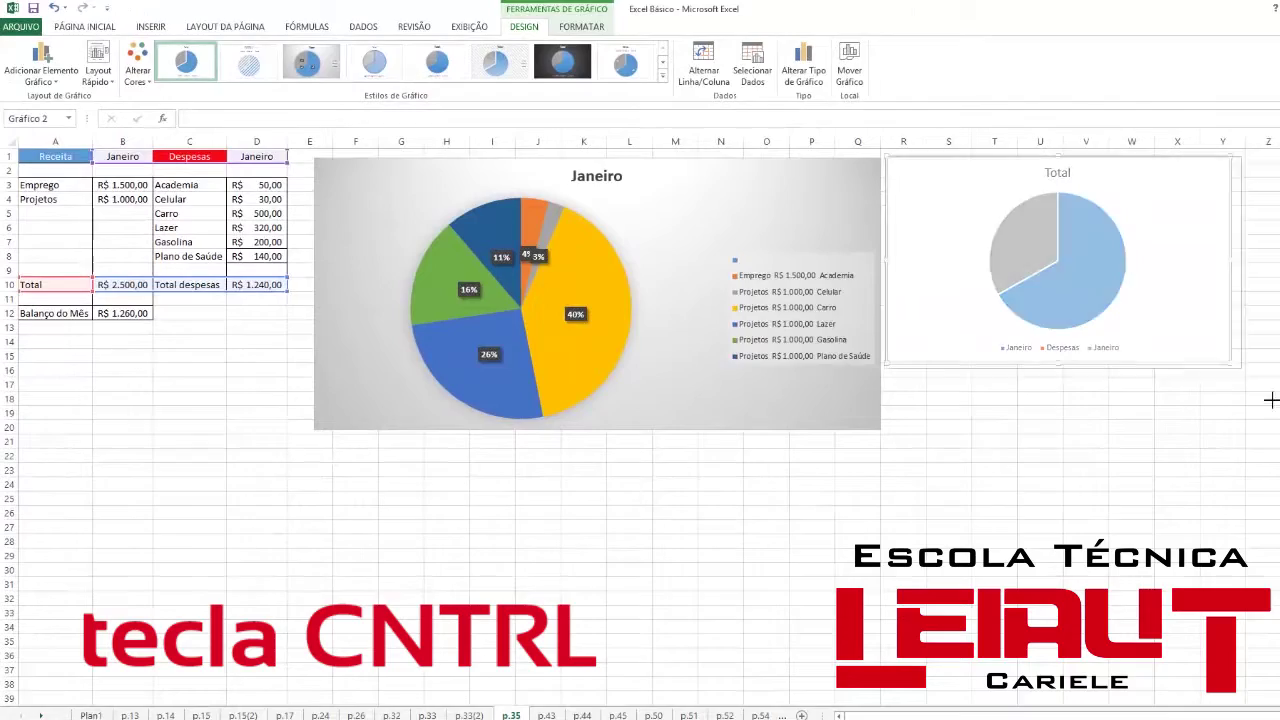
left_click_drag(1229, 366, 1214, 428)
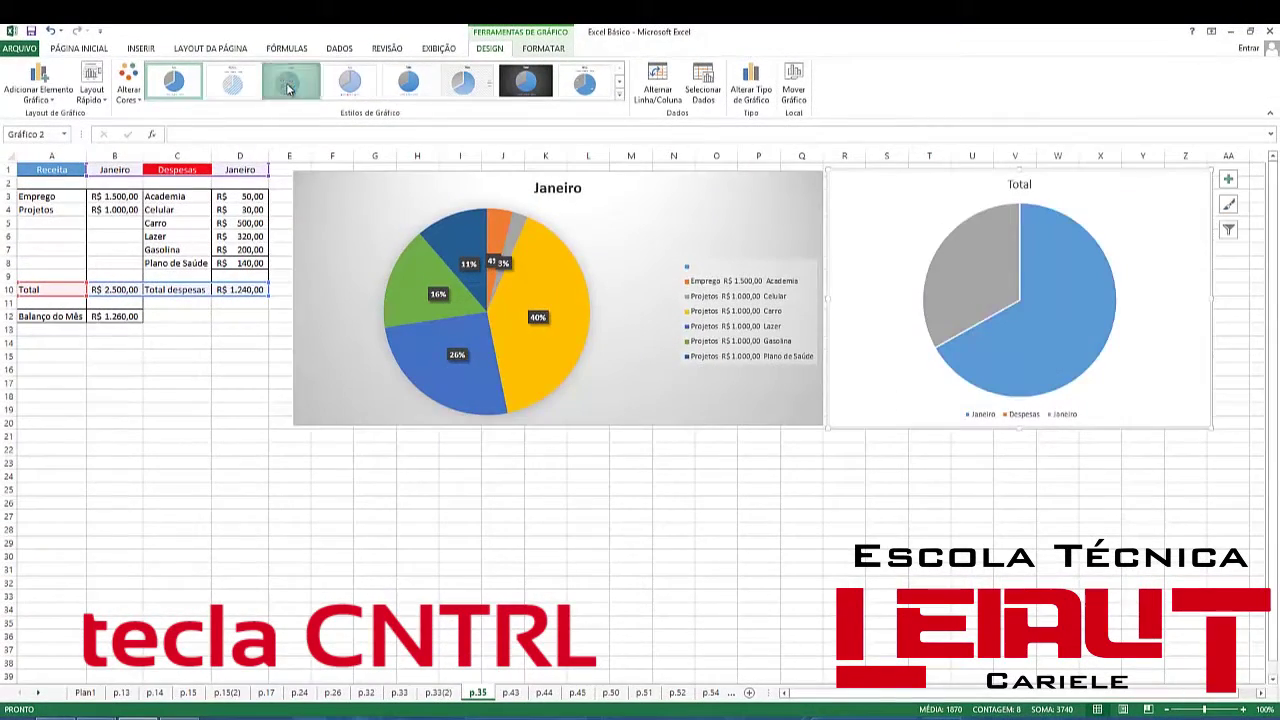
left_click(349, 82)
left_click(310, 82)
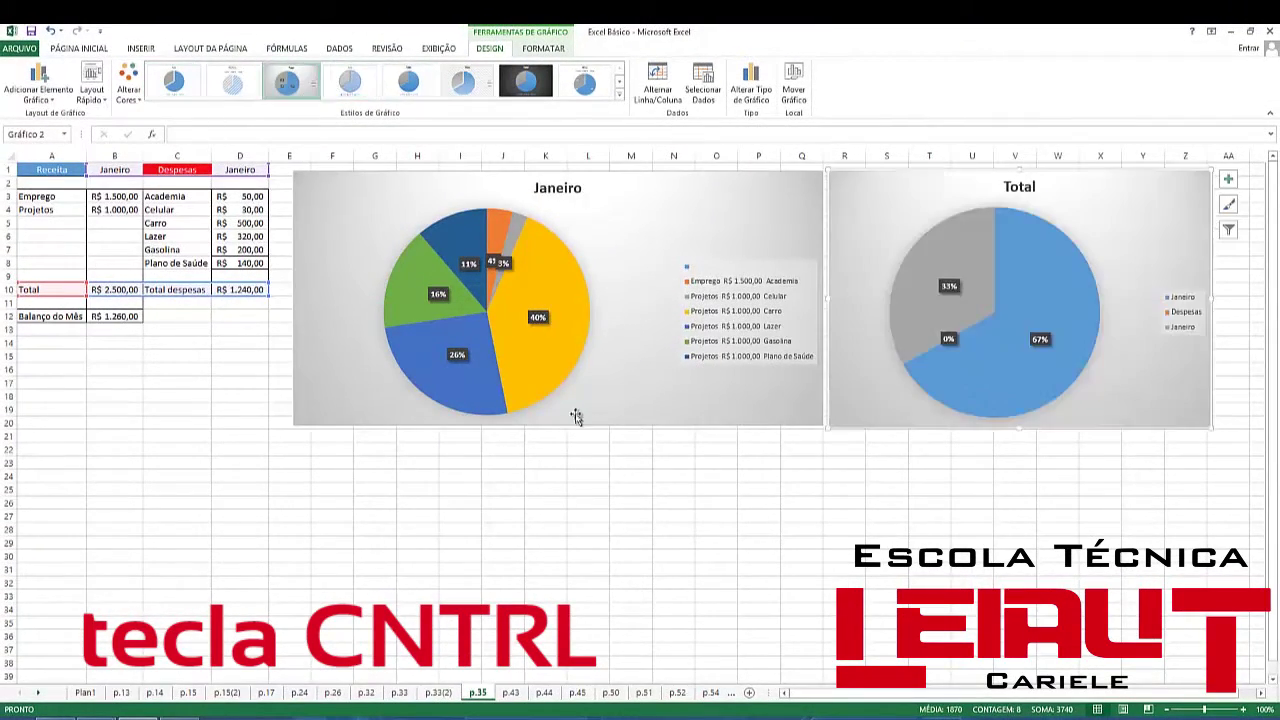
left_click(716, 556)
left_click(995, 180)
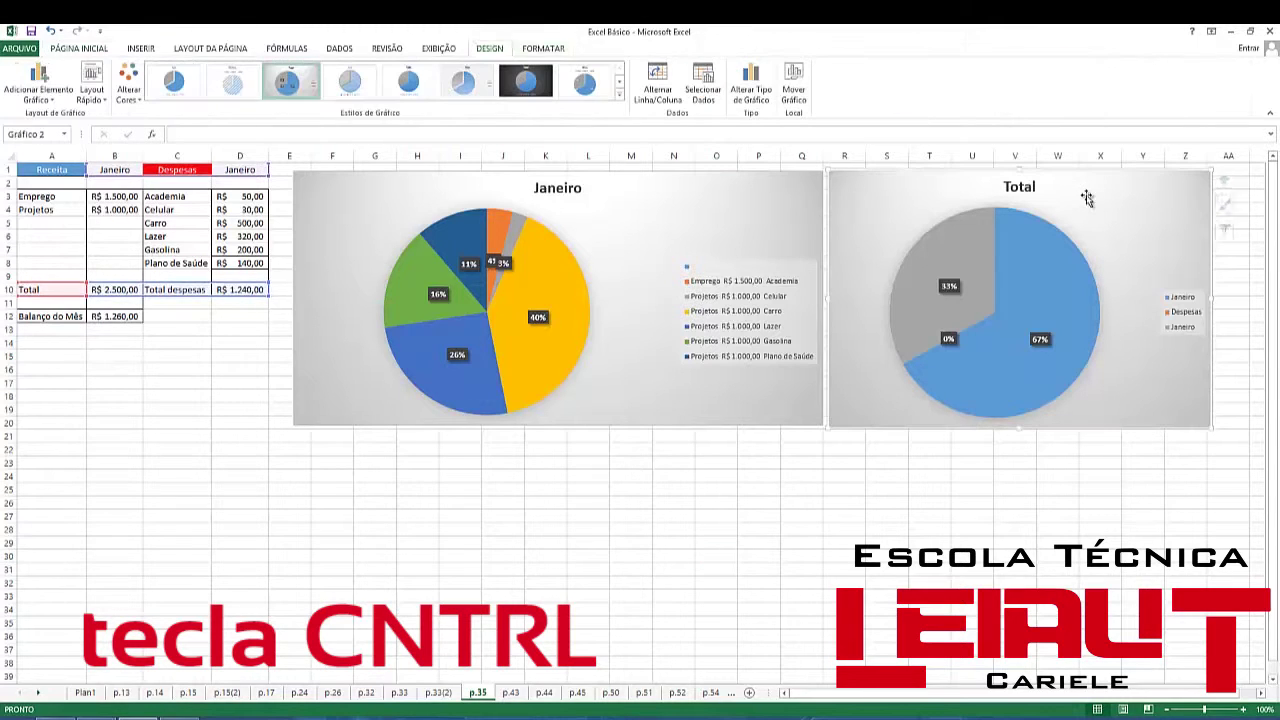
left_click(174, 329)
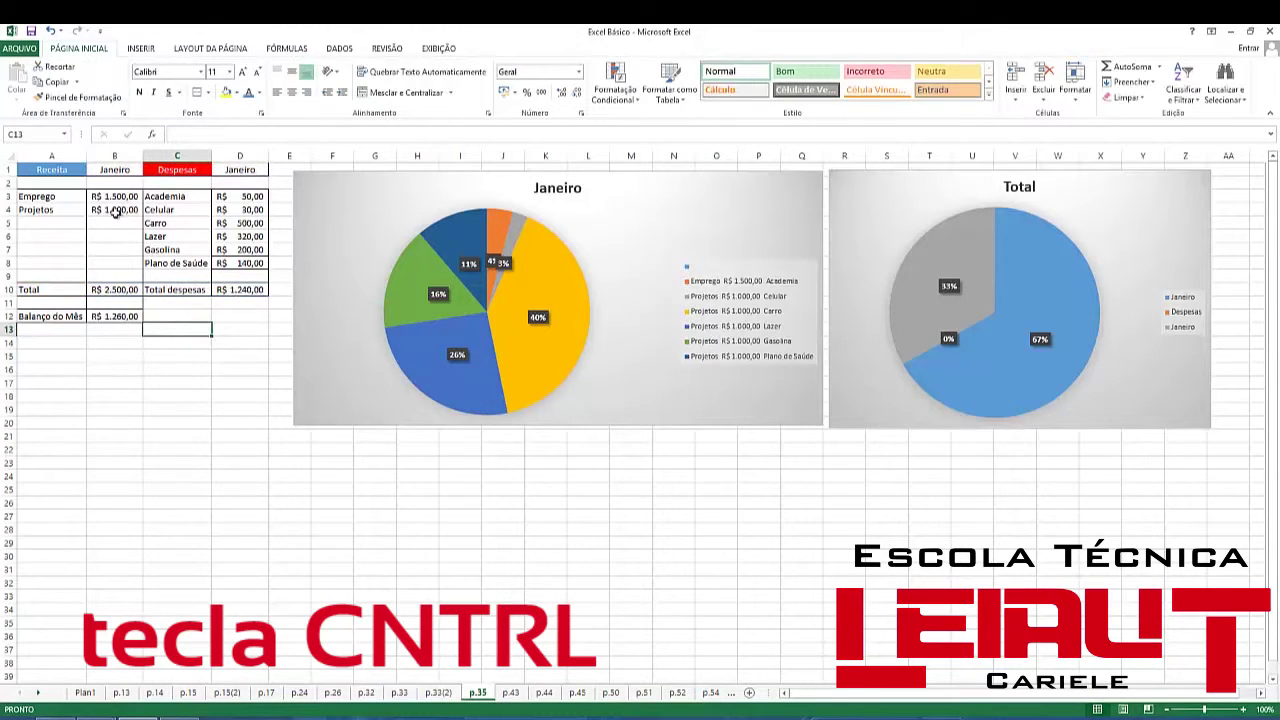
left_click_drag(62, 172, 262, 282)
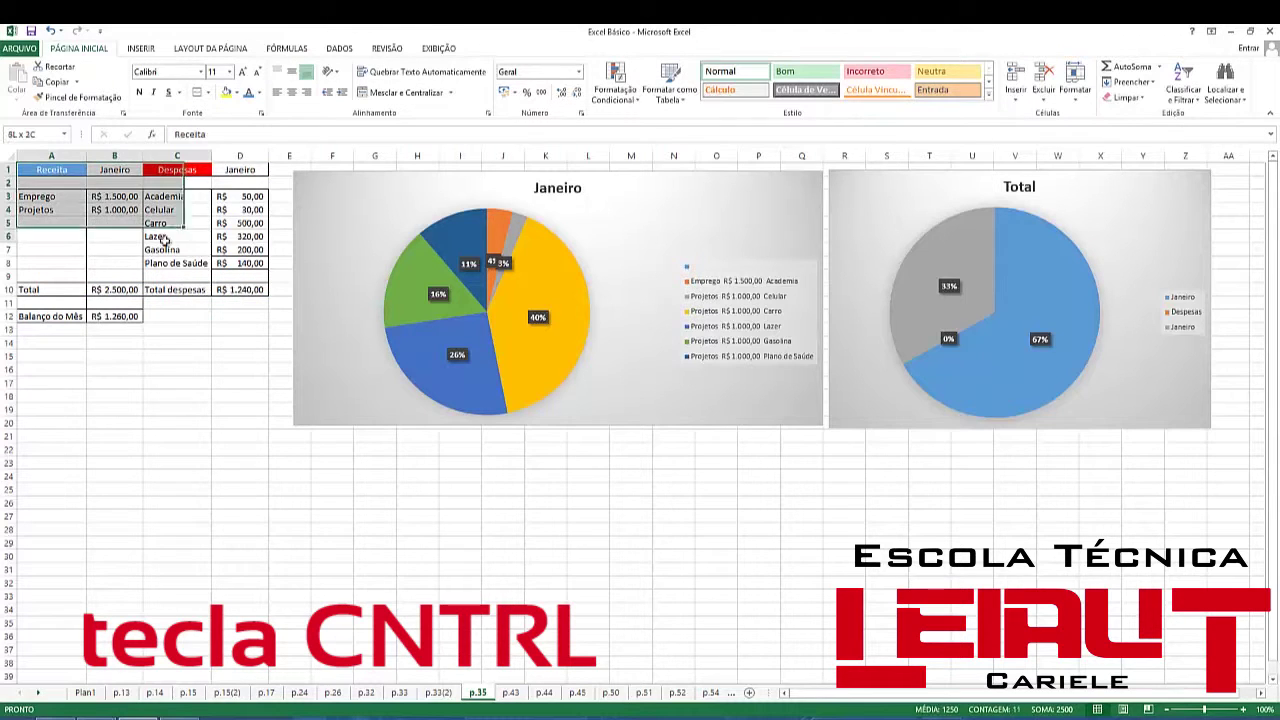
left_click(240, 382)
left_click_drag(49, 196, 228, 195)
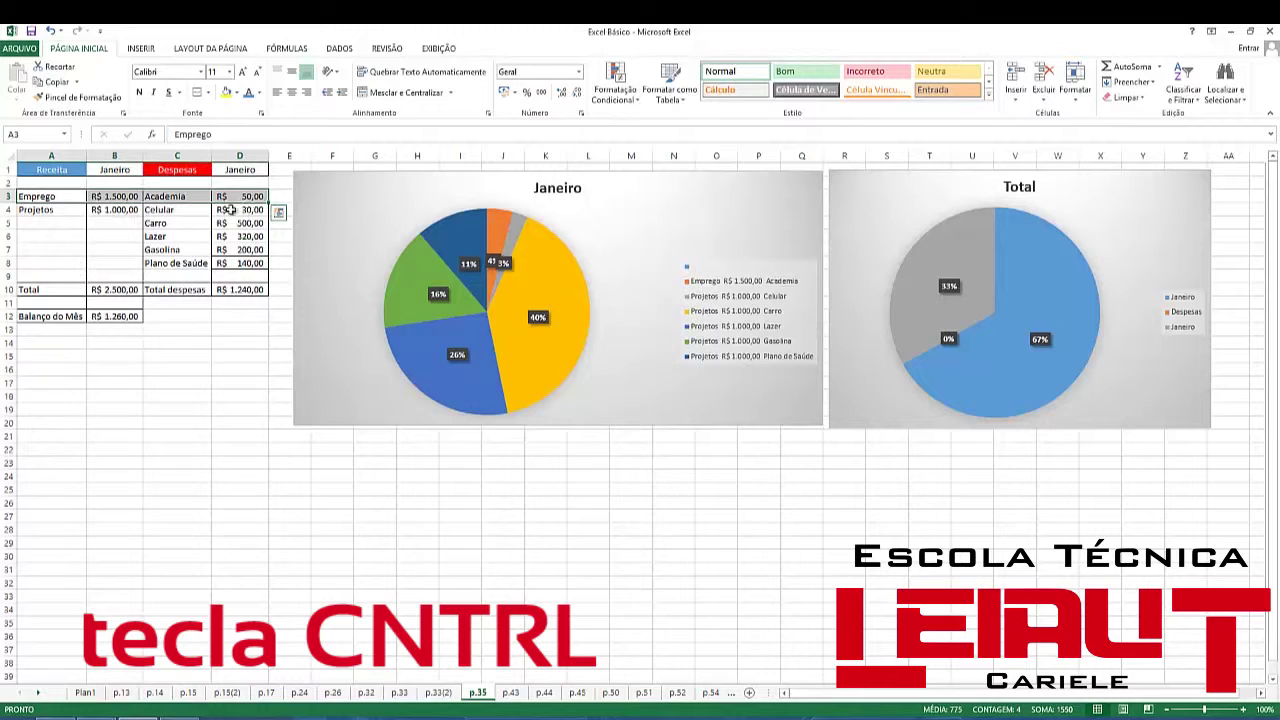
left_click_drag(160, 223, 240, 263, "ctrl")
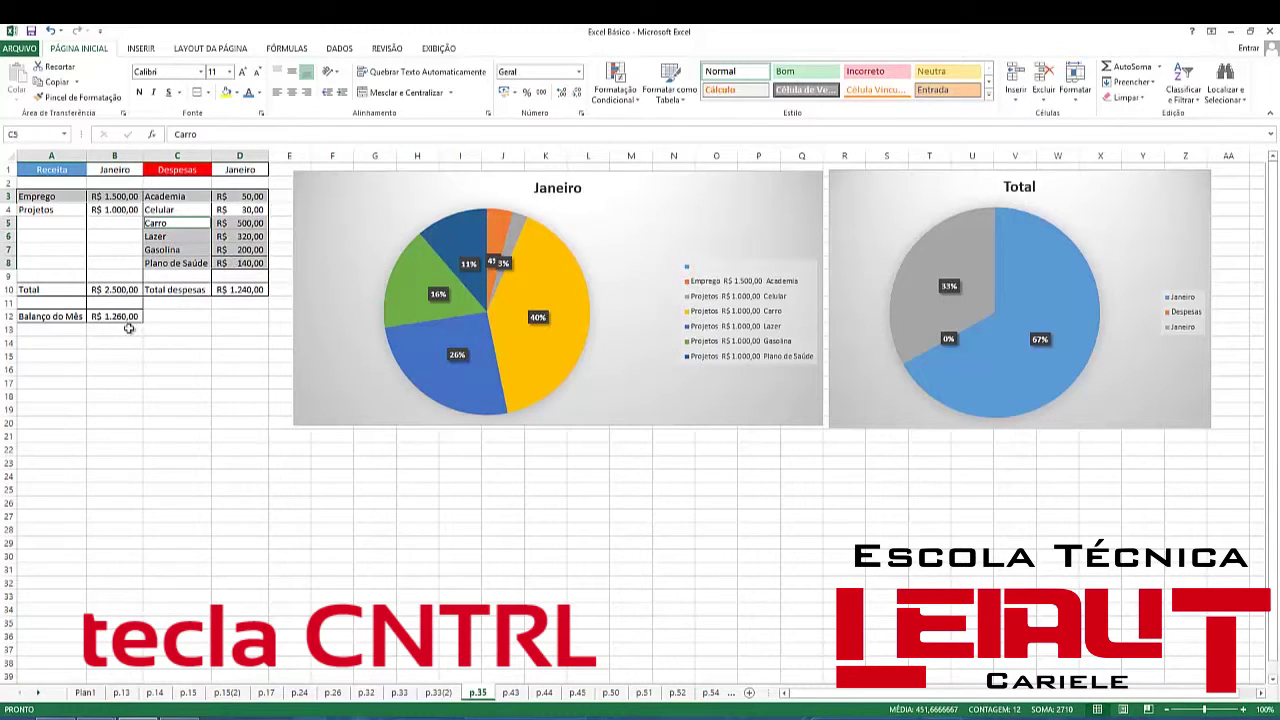
left_click_drag(35, 318, 112, 318, "ctrl")
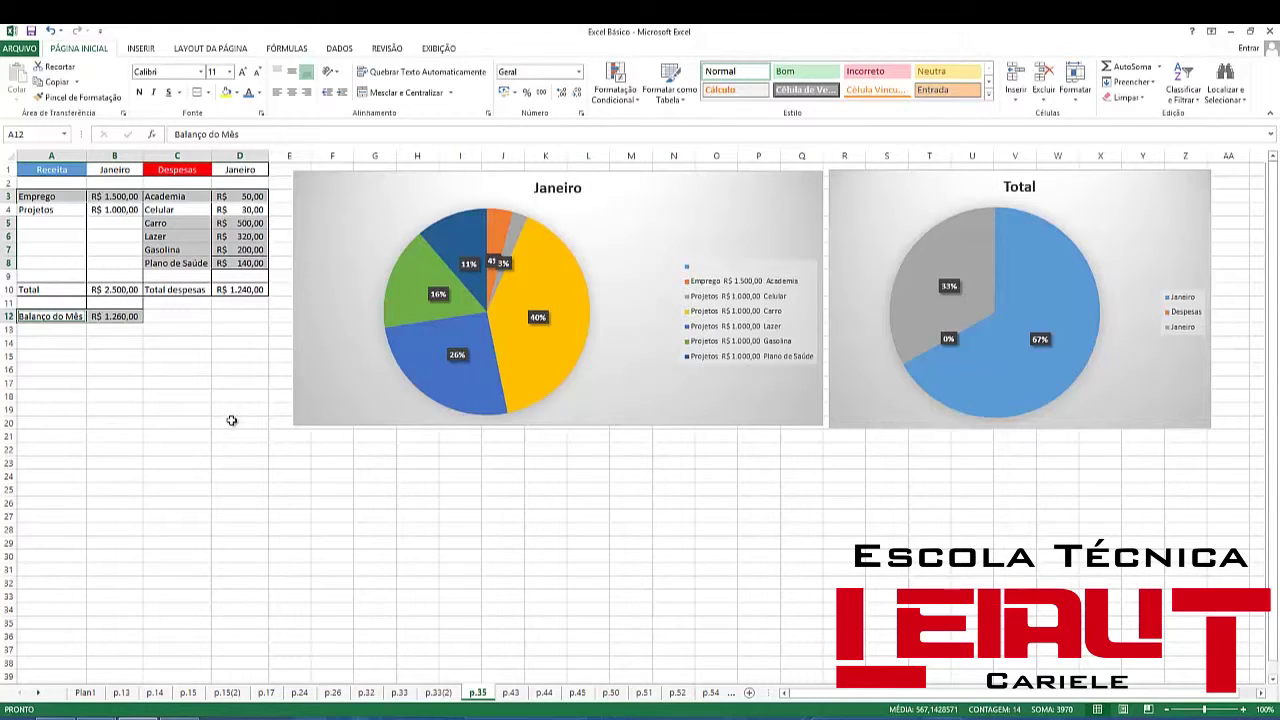
left_click(231, 421)
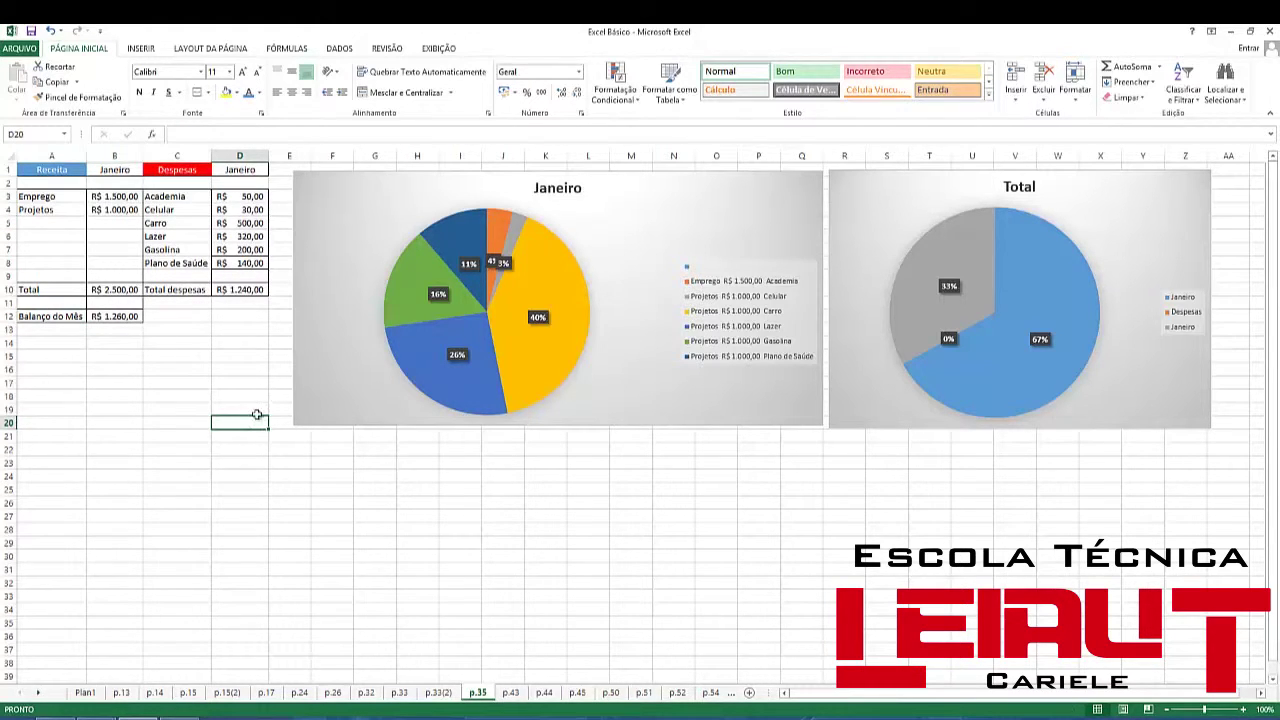
mouse_move(516, 391)
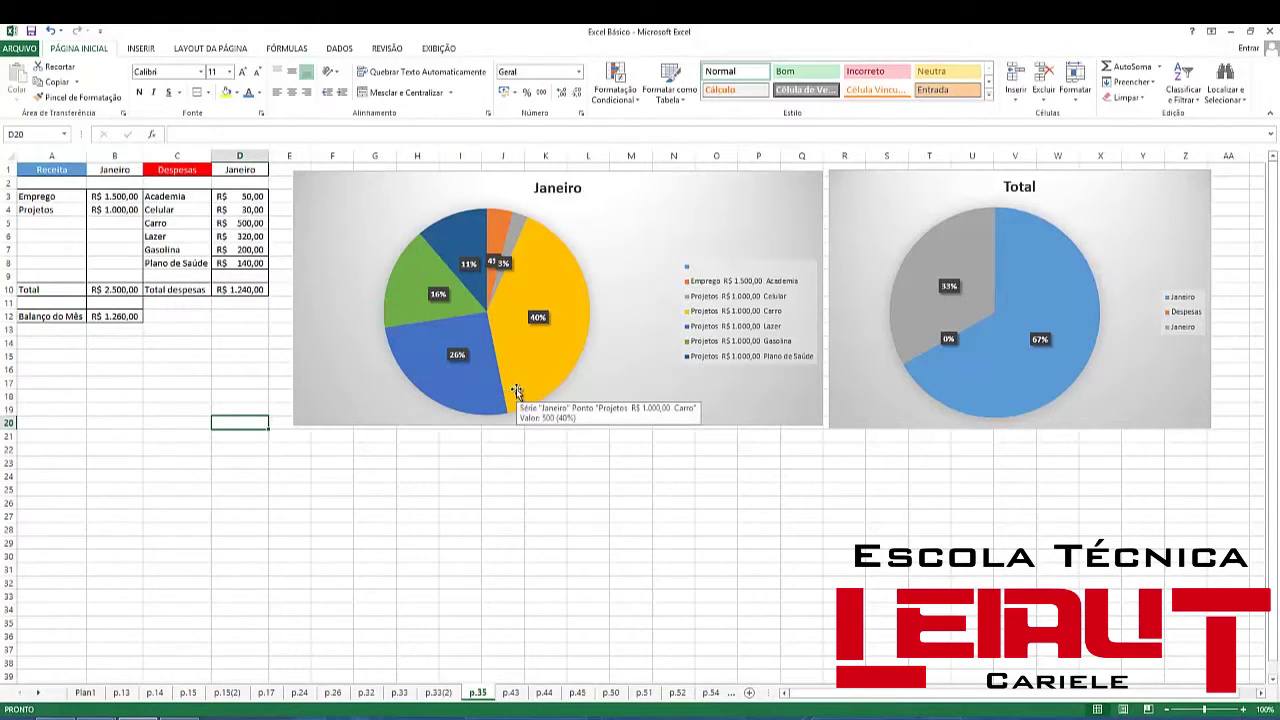